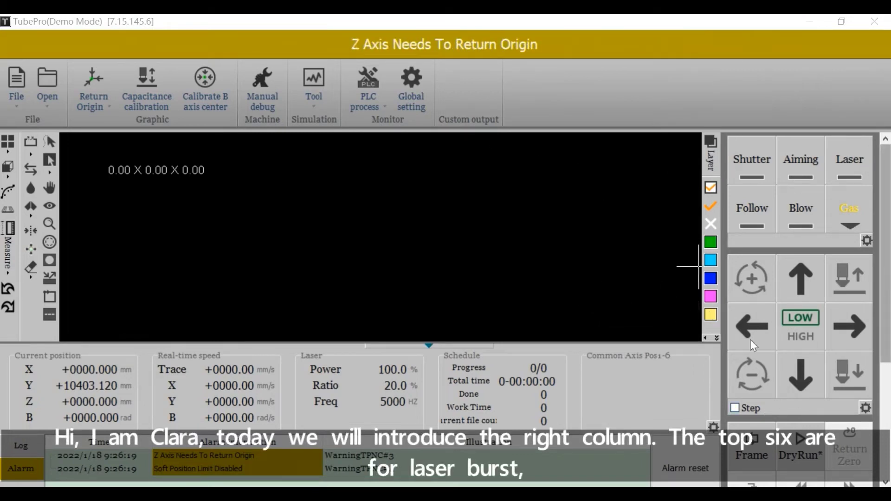
Save the laser quick settings at 100%, 20% and 5000 Hz pulse frequency.
mouse_move(883, 227)
left_mouse_down()
mouse_move(883, 338)
mouse_move(872, 223)
left_mouse_up()
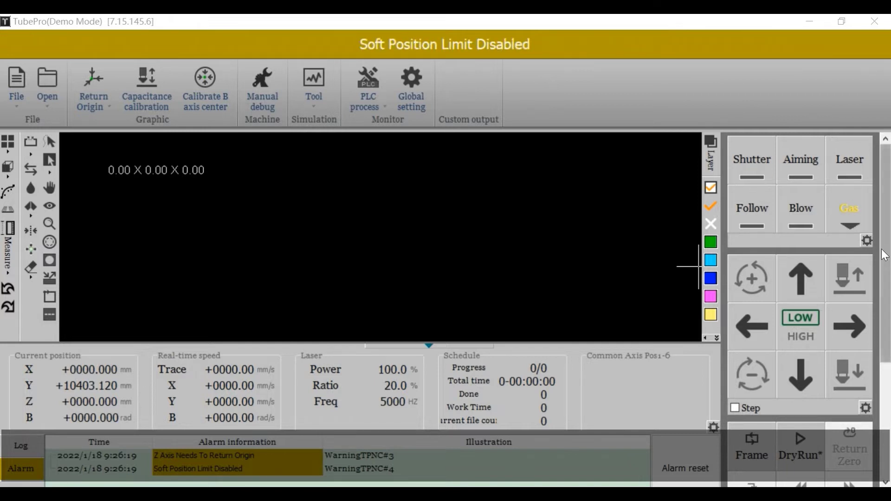
left_click(868, 241)
left_click_drag(527, 149, 619, 102)
key("Tab")
key("Tab")
key("Tab")
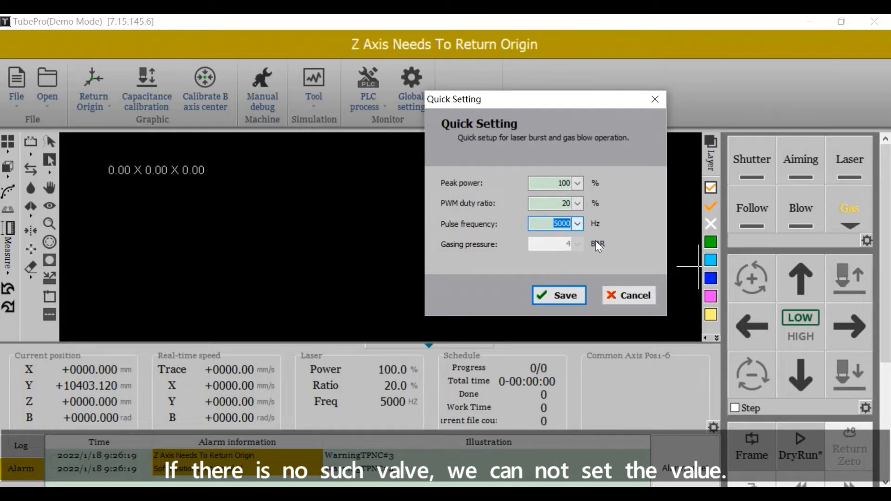
left_click(555, 294)
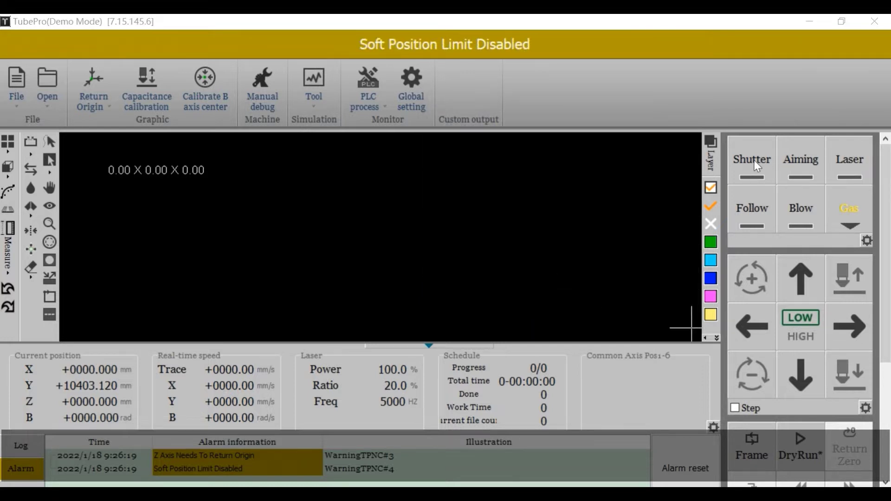
Toggle the laser shutter on and off, then fire the laser beam.
left_click(755, 162)
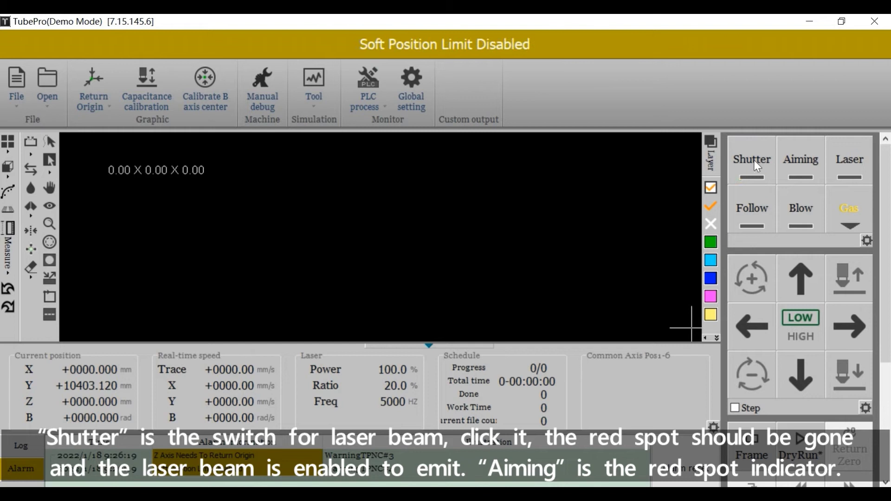
left_click(755, 162)
left_click(754, 160)
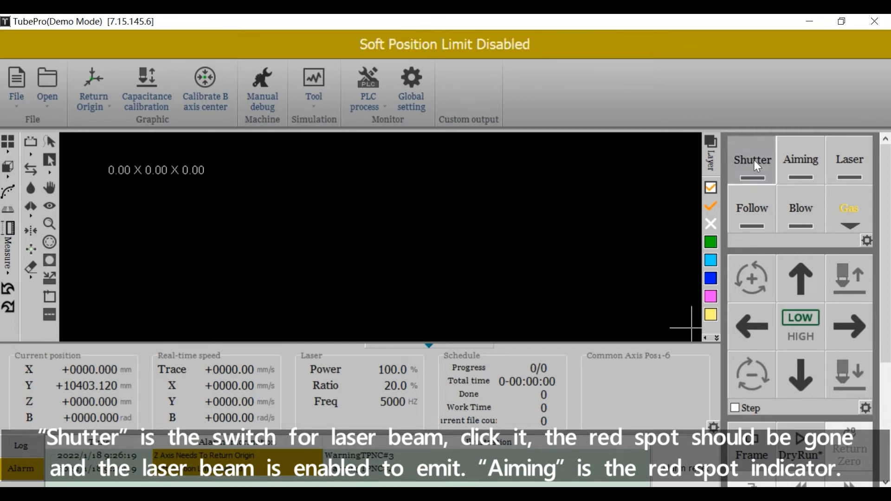
left_click(754, 160)
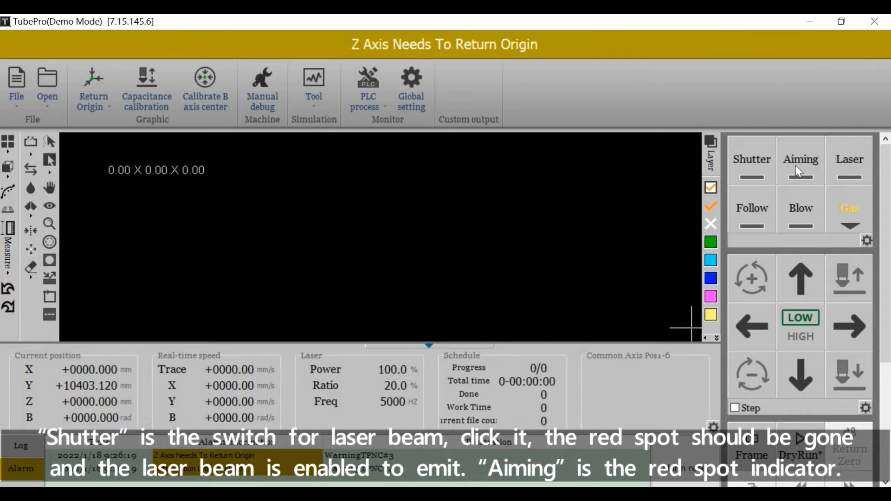
left_click(851, 158)
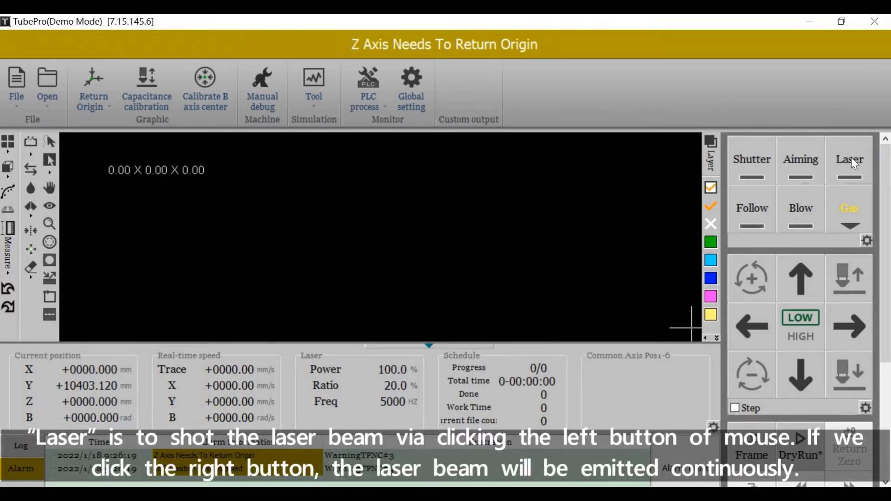
left_click(852, 160)
left_click(855, 167)
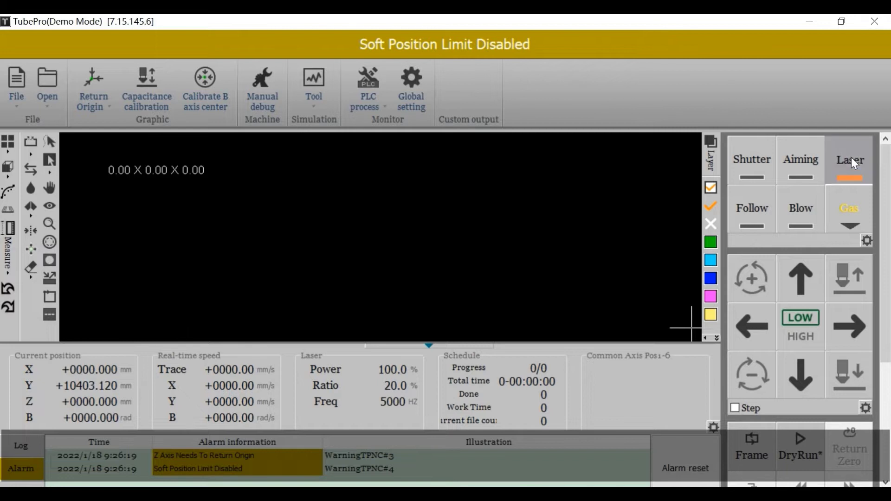
Toggle height Follow on and off, then turn gas Blow on and back off.
left_click(760, 213)
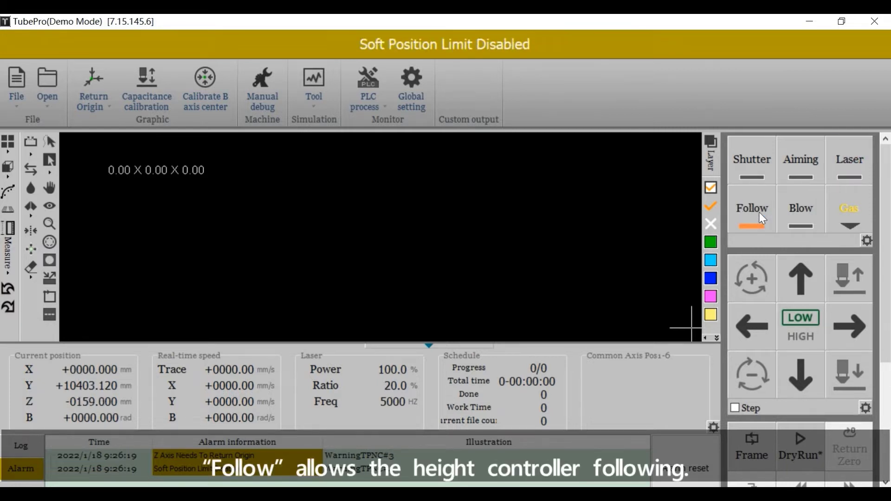
left_click(759, 212)
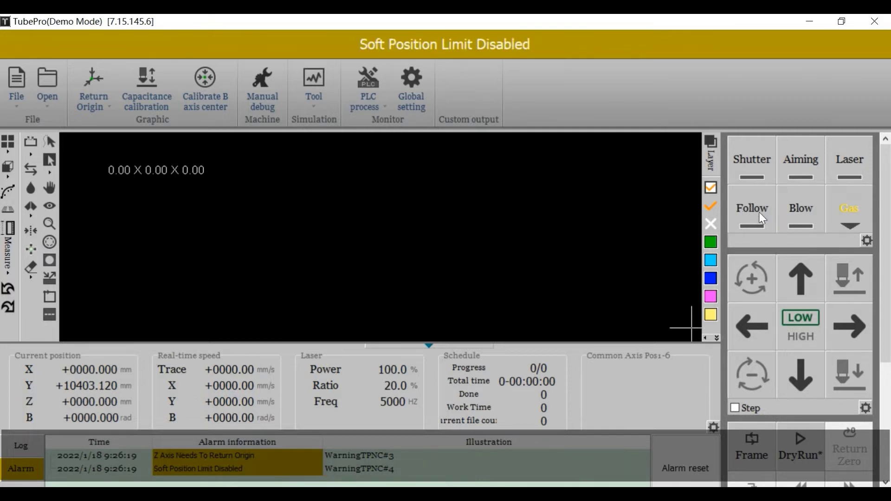
left_click(759, 212)
left_click(815, 220)
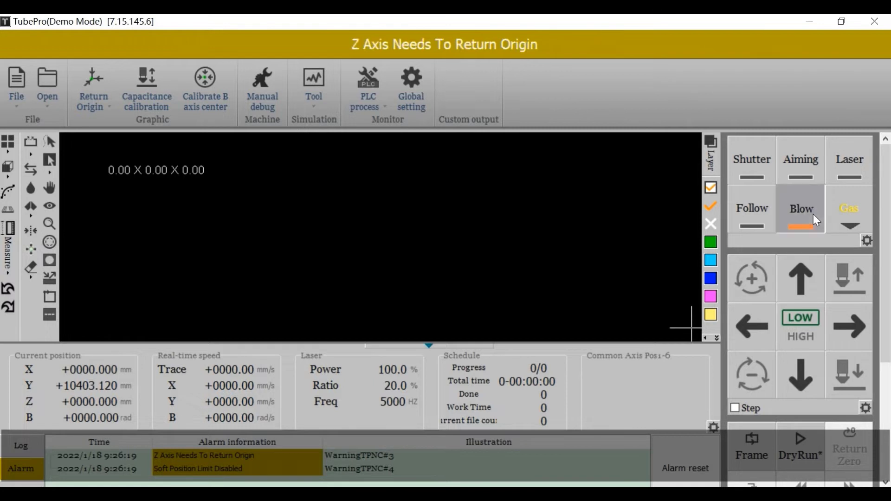
left_click(813, 215)
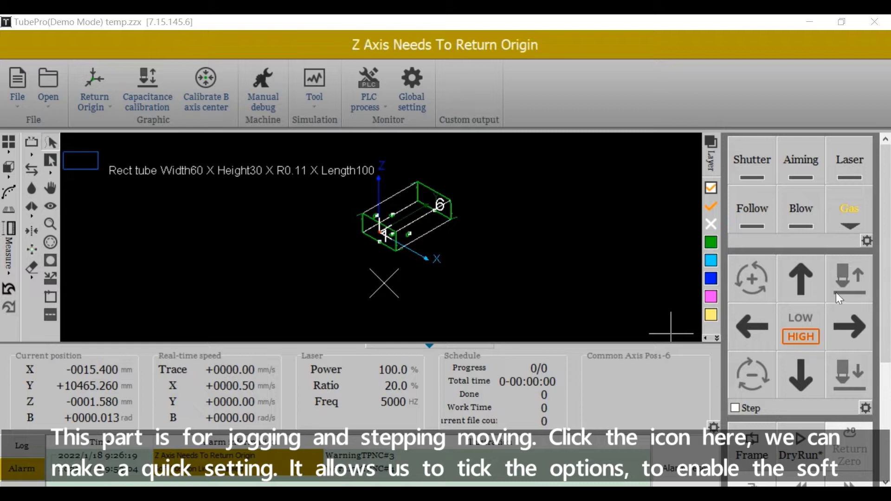
Enable soft limit protection in the quick jog settings and save.
left_click(866, 408)
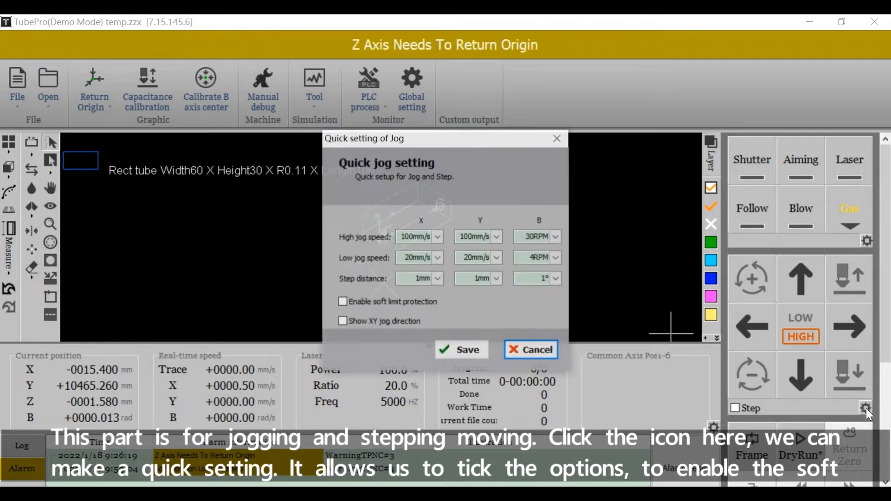
left_click_drag(518, 137, 645, 88)
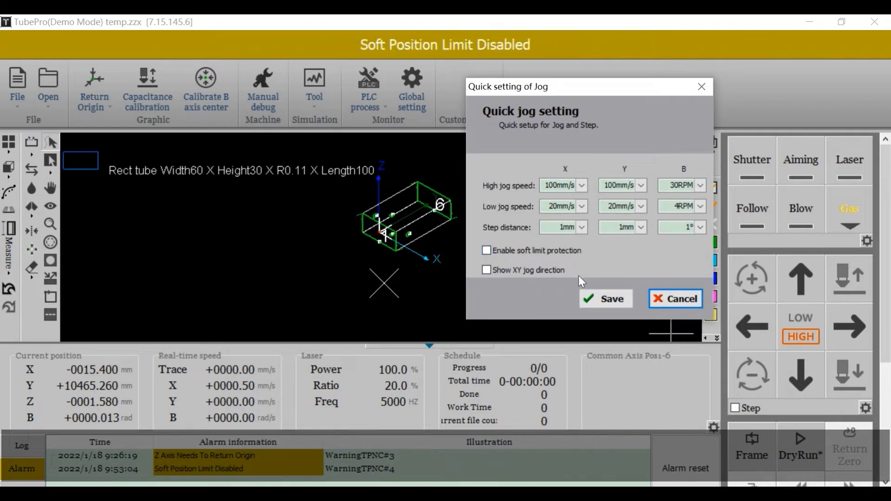
left_click(487, 248)
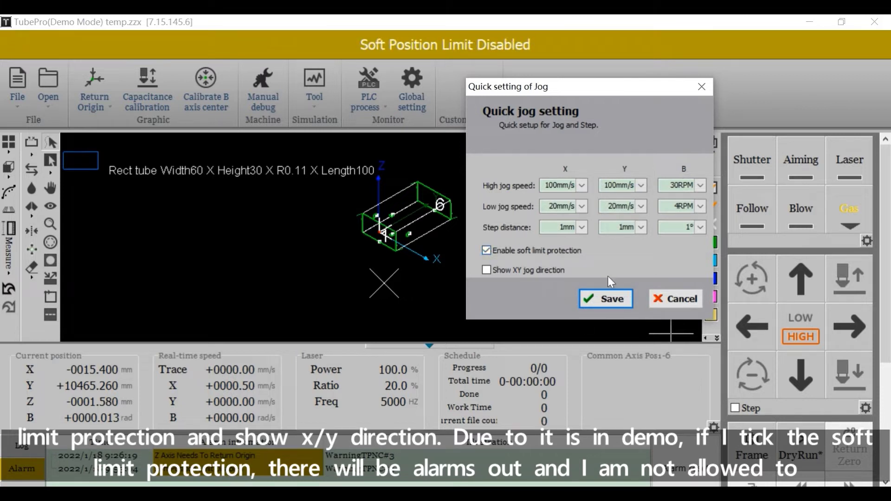
left_click(612, 303)
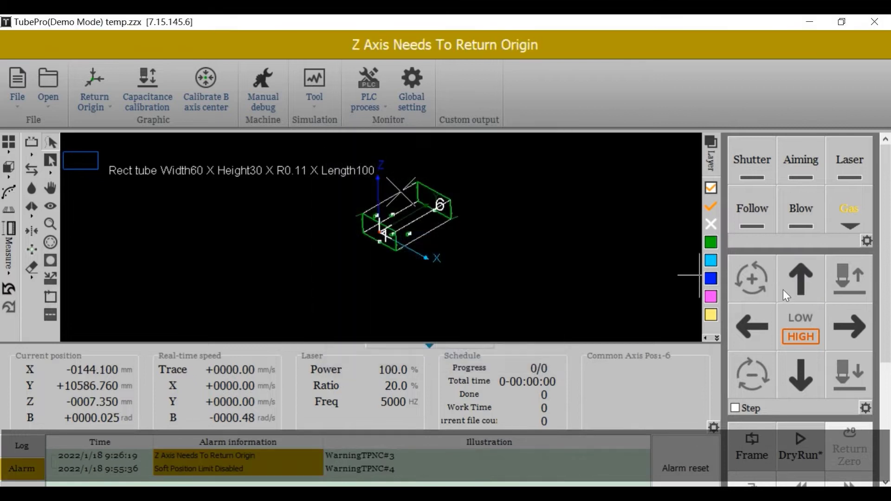
Turn on Show XY jog direction, then jog the head in +Y, −Y, −X and +X.
left_click(865, 407)
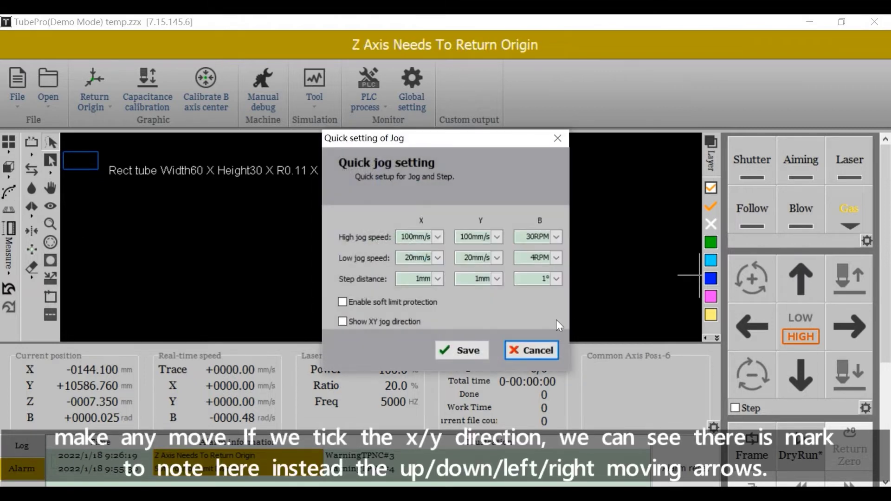
left_click(344, 324)
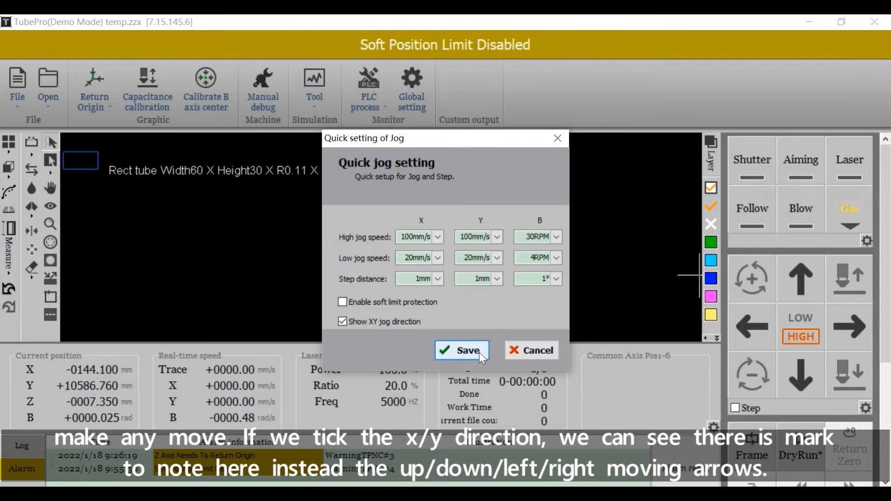
key("Return")
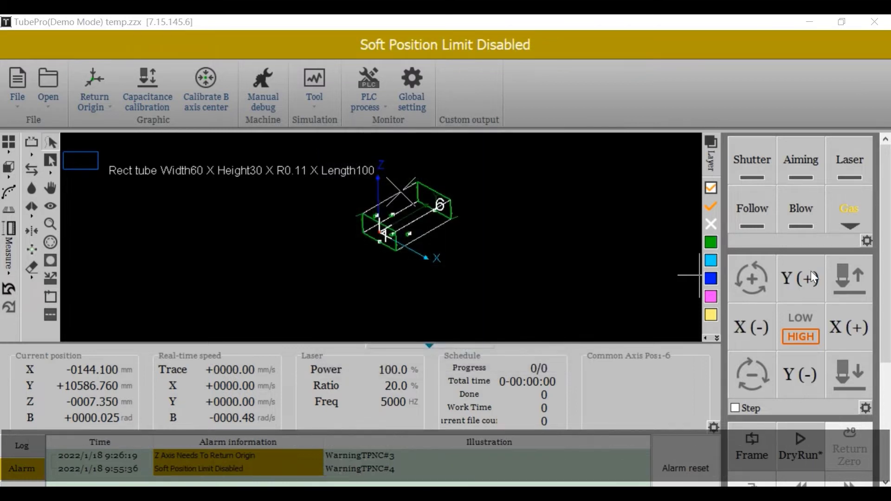
left_click(811, 271)
left_click(808, 372)
left_click(757, 324)
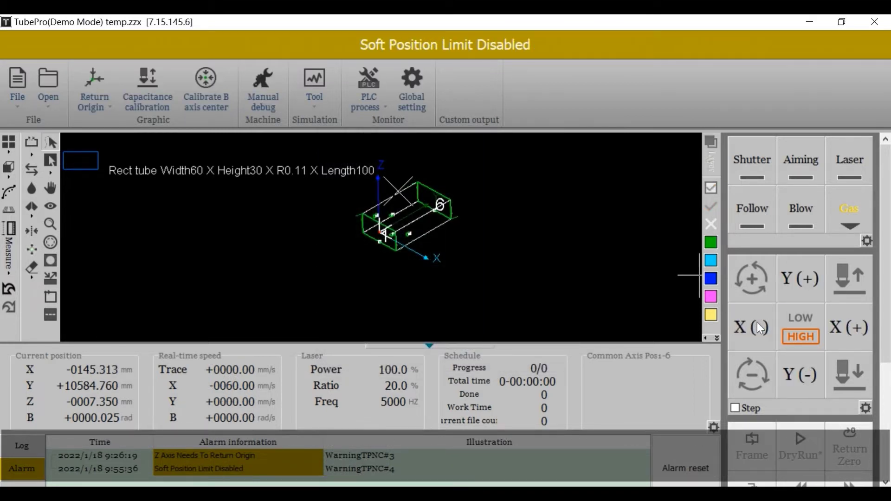
left_click(845, 316)
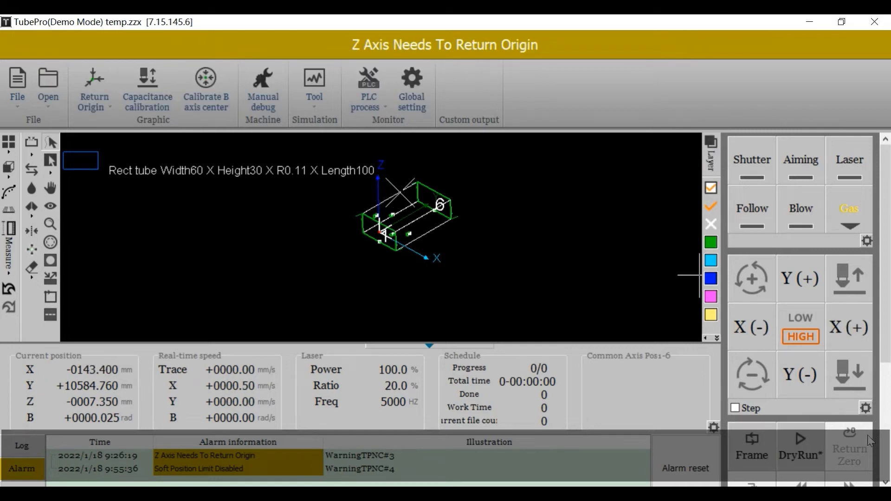
Switch Show XY jog direction back off and save the jog settings.
left_click(865, 409)
left_click(344, 321)
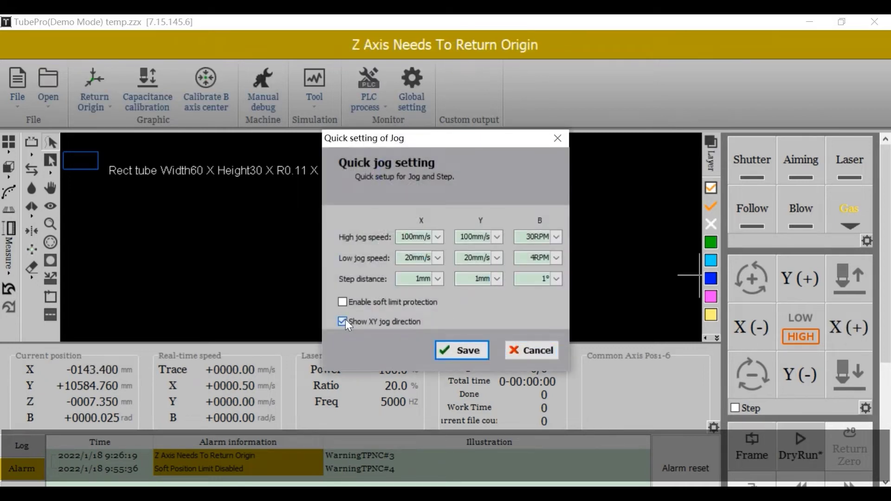
left_click(473, 354)
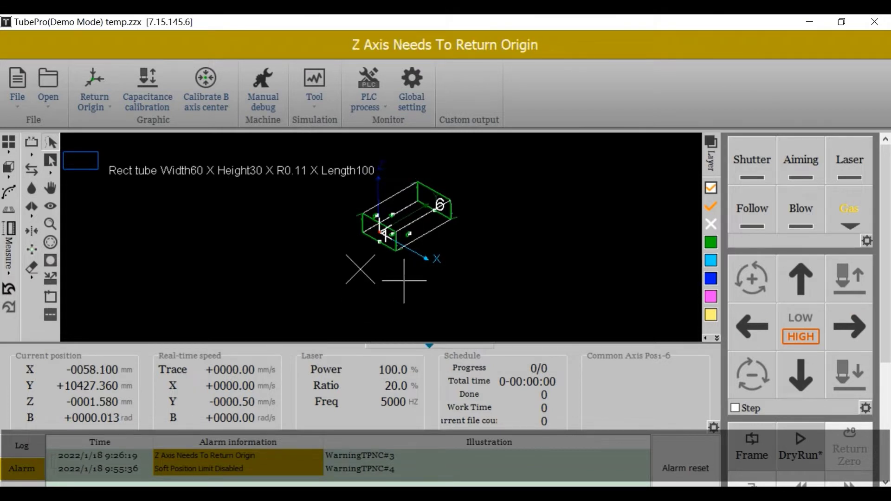
Refresh the view to show the cutting head, jog it in +Y, and refresh again.
left_click(10, 174)
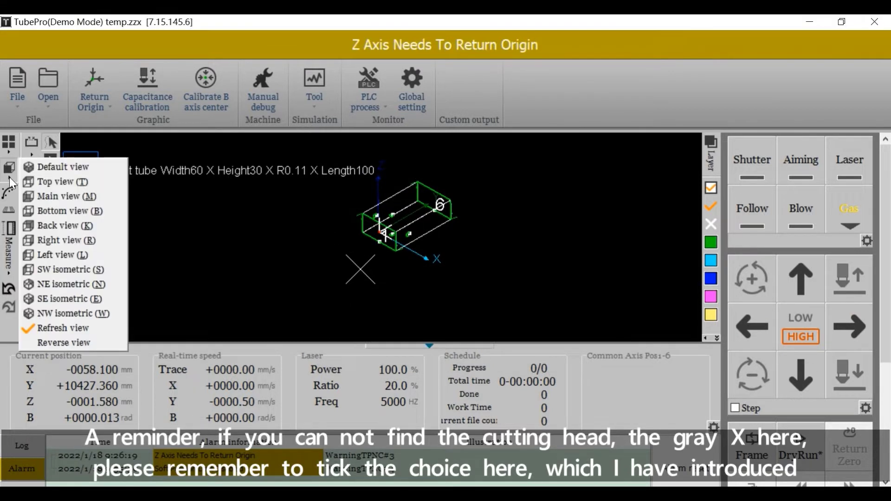
left_click(9, 177)
left_click(9, 172)
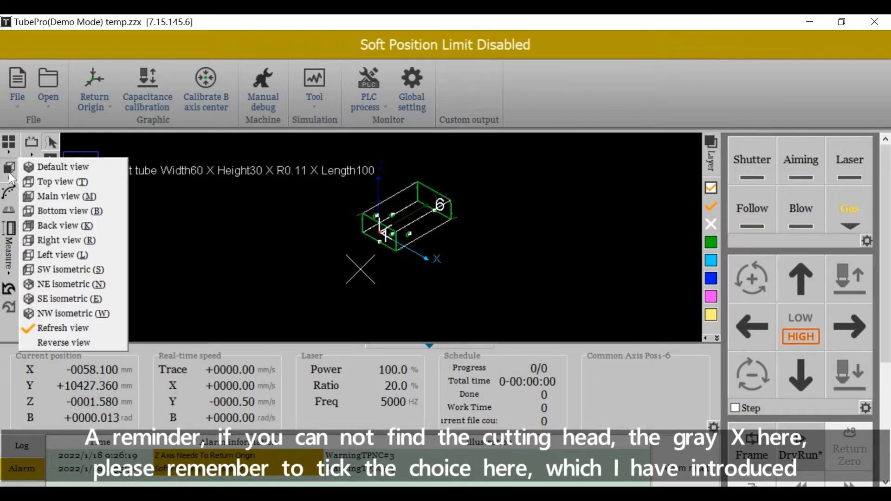
left_click(24, 327)
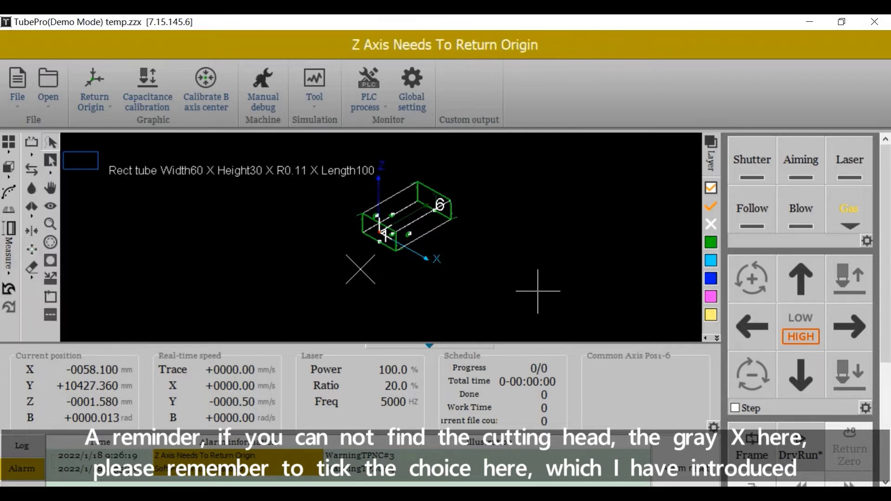
left_click(799, 277)
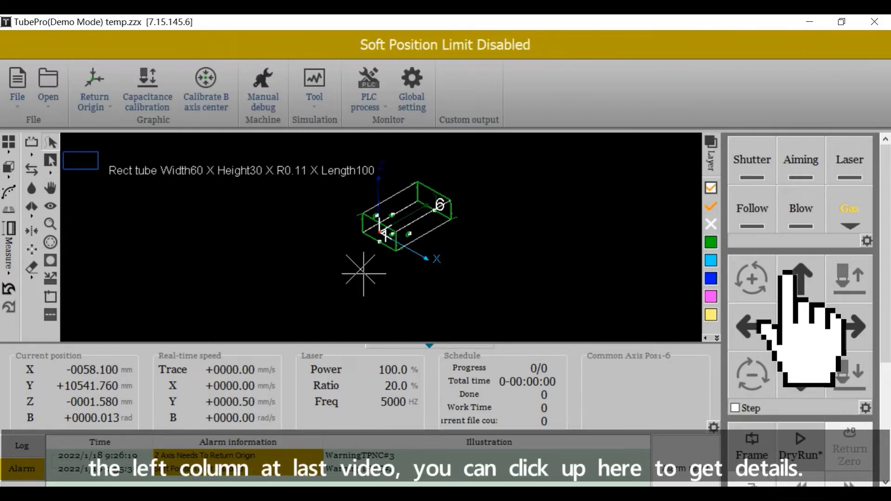
left_click(11, 177)
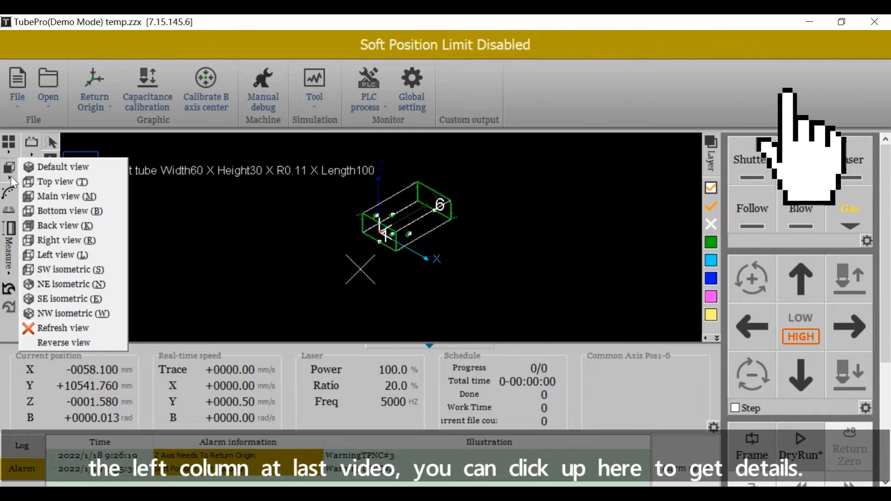
left_click(60, 327)
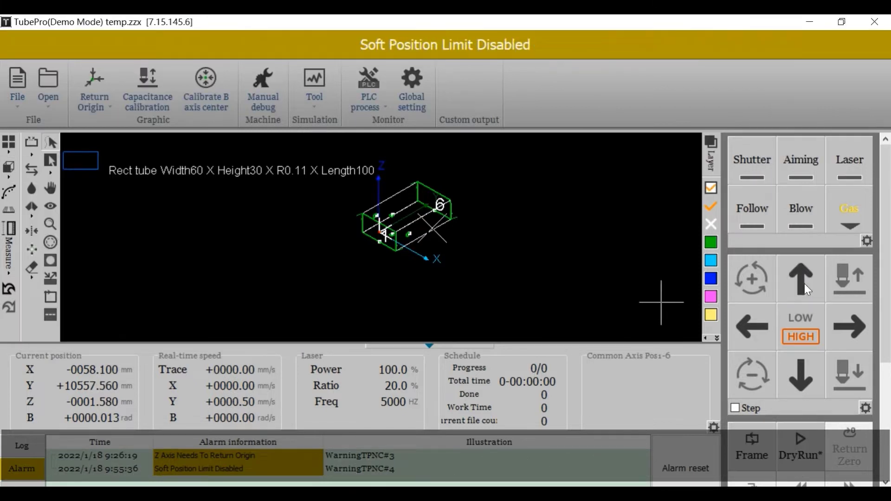
Toggle jog speed between LOW and HIGH several times, ending on HIGH.
left_click(805, 317)
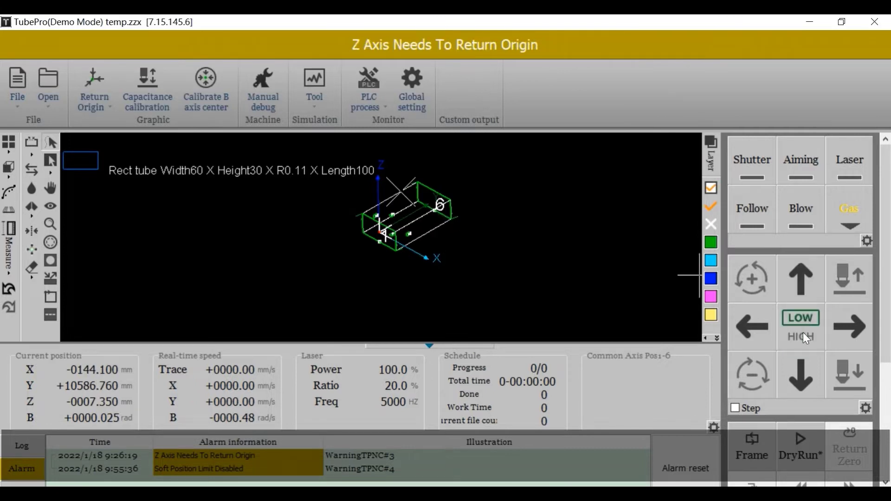
left_click(803, 333)
left_click(806, 317)
left_click(803, 339)
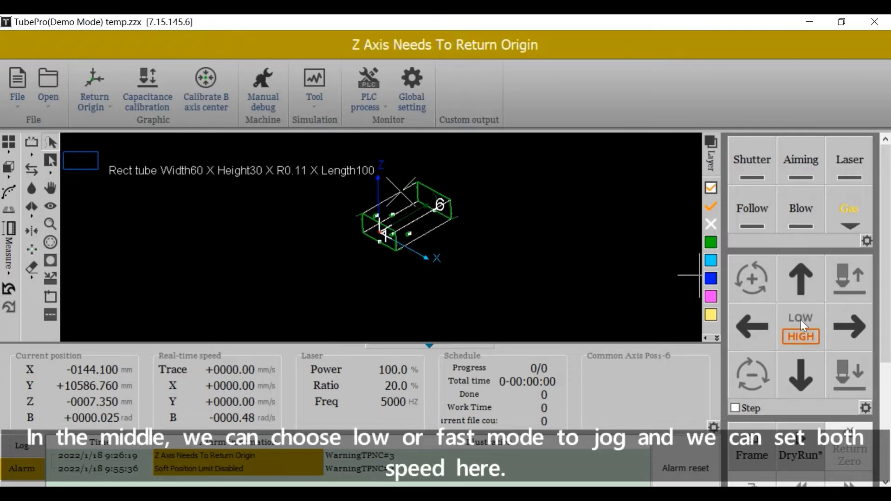
left_click(800, 318)
left_click(805, 339)
left_click(802, 318)
left_click(808, 335)
Check the quick jog speeds: 100/20 mm/s for X and Y, 30/4 RPM for B.
left_click(866, 409)
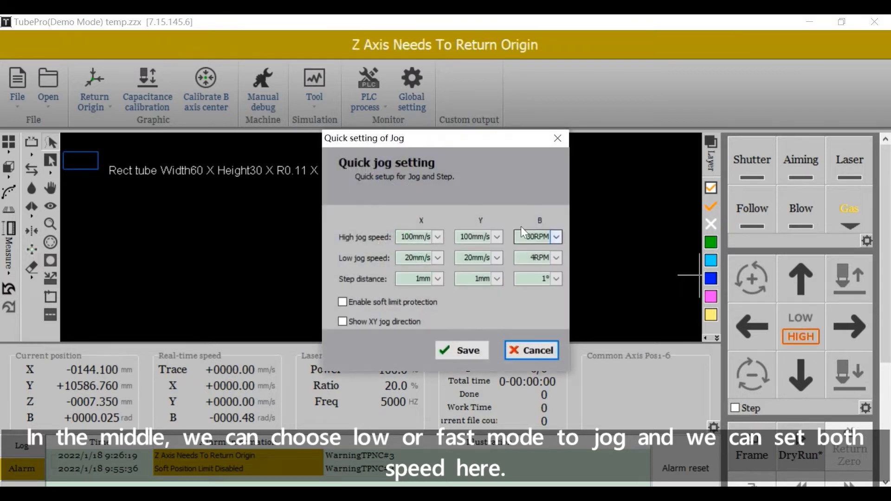
double_click(412, 238)
double_click(474, 238)
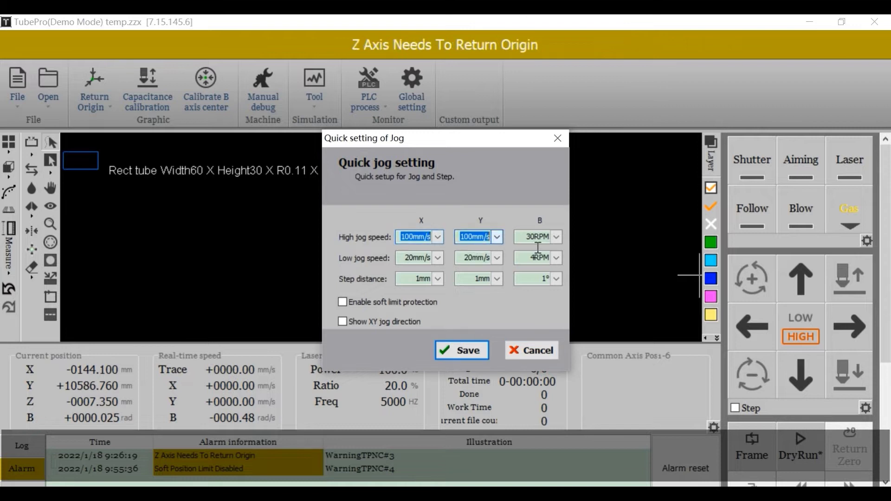
double_click(536, 238)
double_click(410, 259)
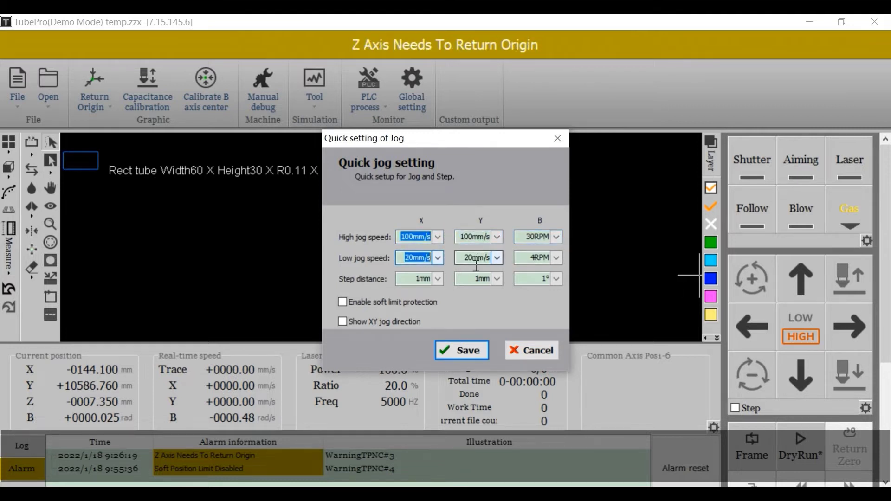
double_click(475, 259)
double_click(527, 259)
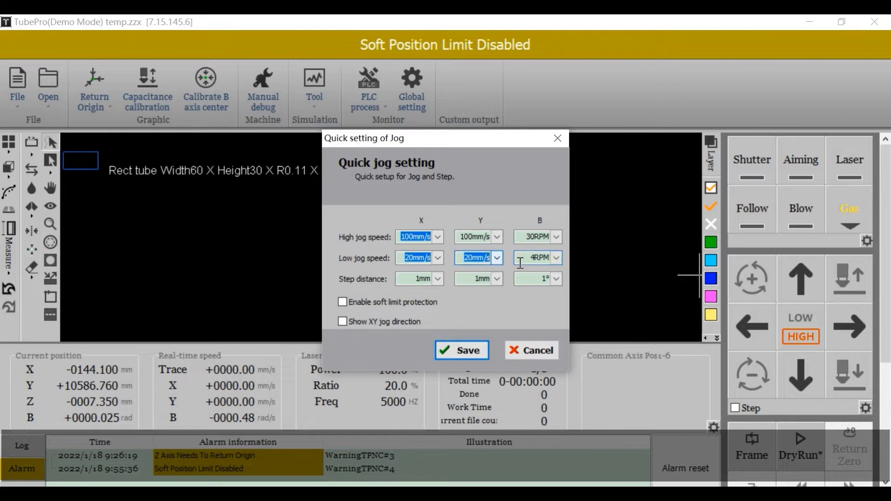
Rotate the B axis forward and back four times, returning to +0000.025 rad, then jog Z.
key("Return")
left_click(763, 285)
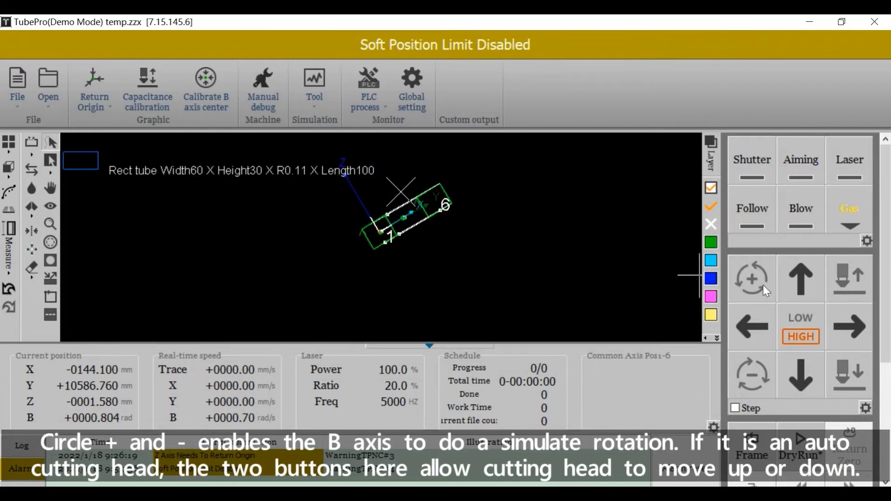
left_click(753, 373)
left_click(763, 290)
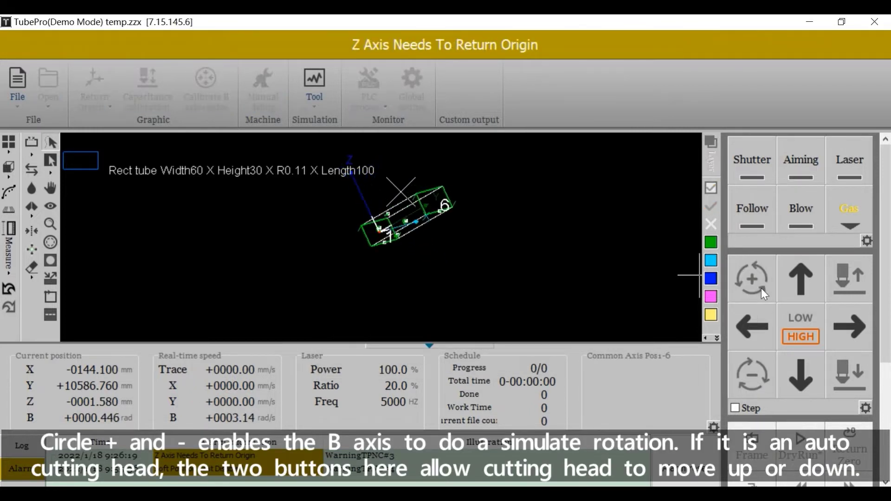
left_click(753, 377)
left_click(754, 276)
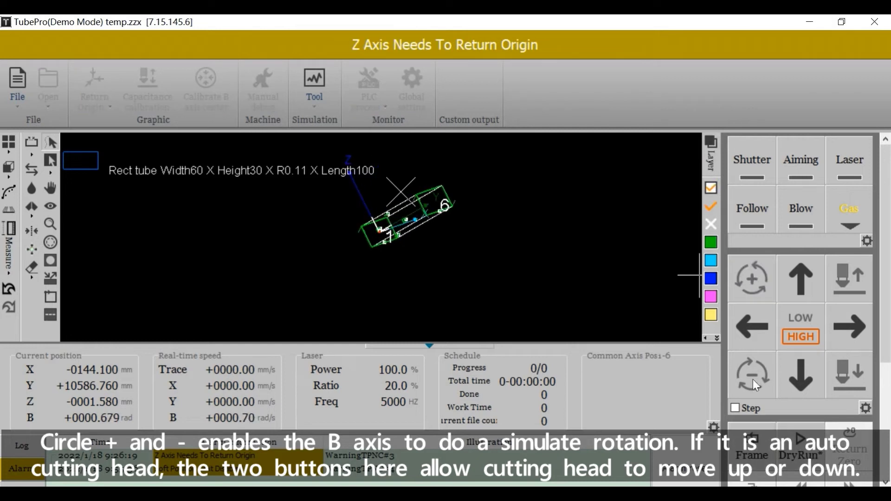
left_click(753, 380)
left_click(758, 288)
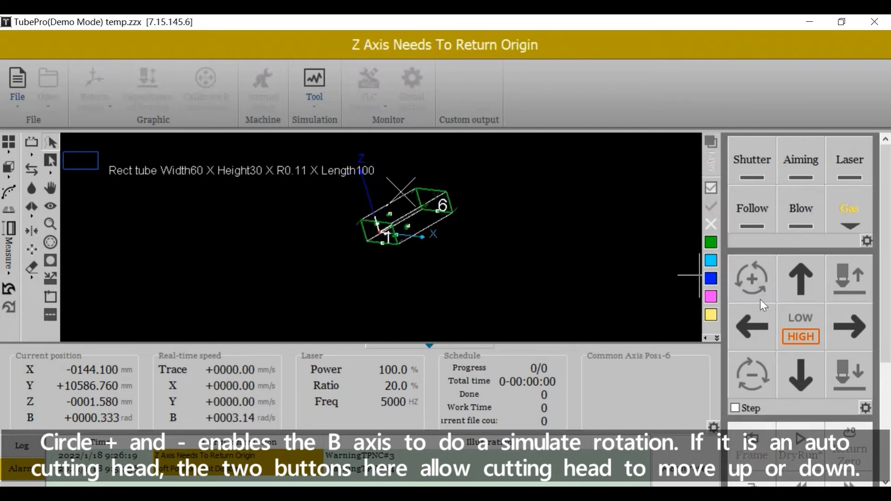
left_click(758, 380)
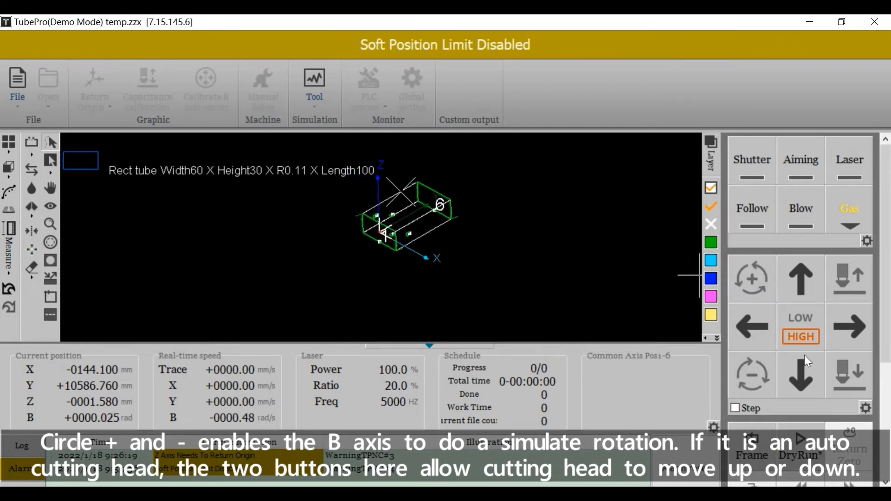
left_click(859, 277)
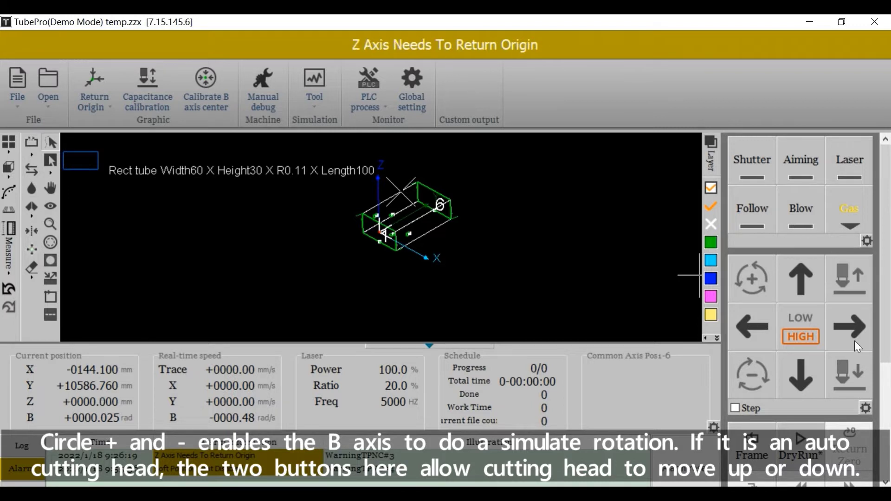
Jog the cutting head up and down along Z.
left_click(849, 376)
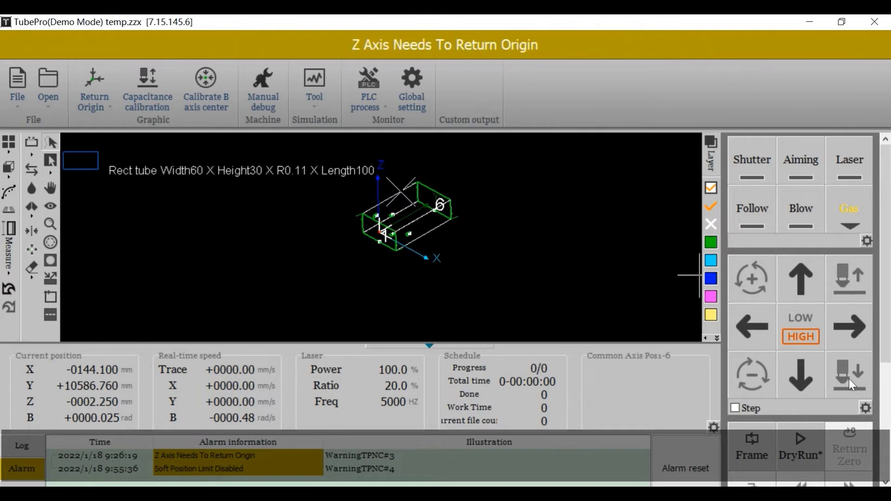
left_click(850, 274)
left_click(858, 380)
Turn on Step jogging and save step distances of 1 mm for X/Y and 1° for B.
left_click(735, 408)
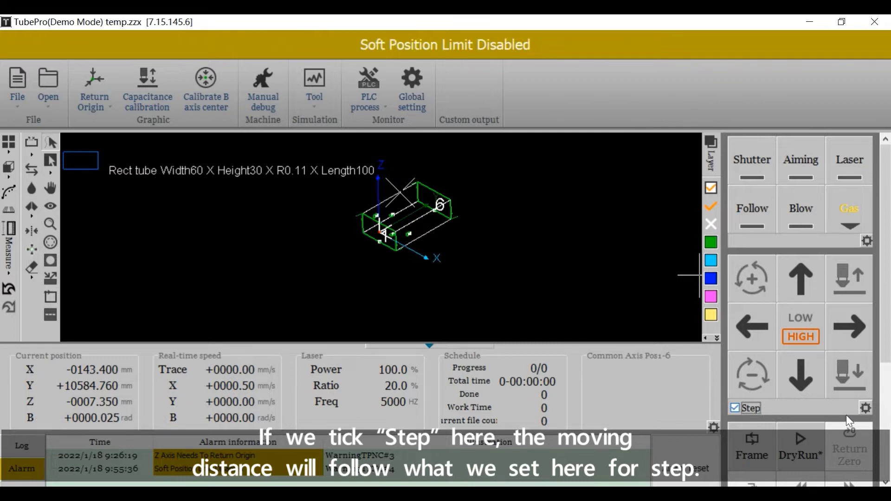
left_click(866, 408)
left_click(412, 280)
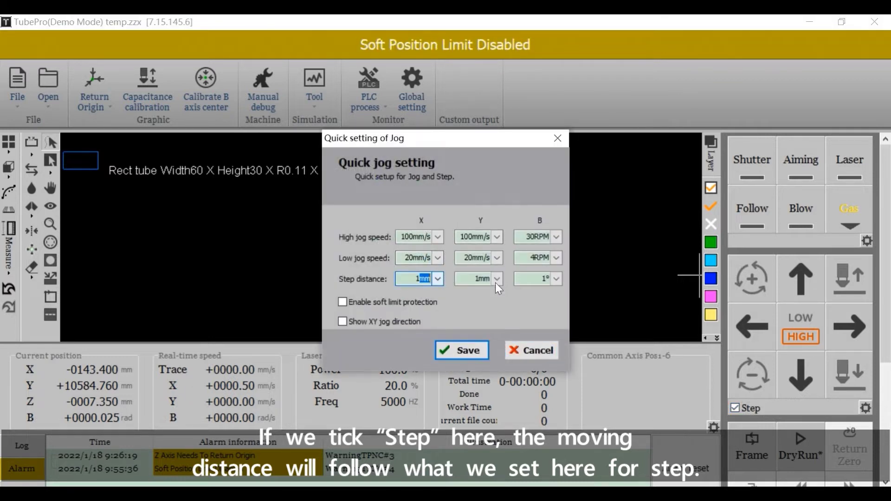
key("Tab")
key("Tab")
left_click(434, 280)
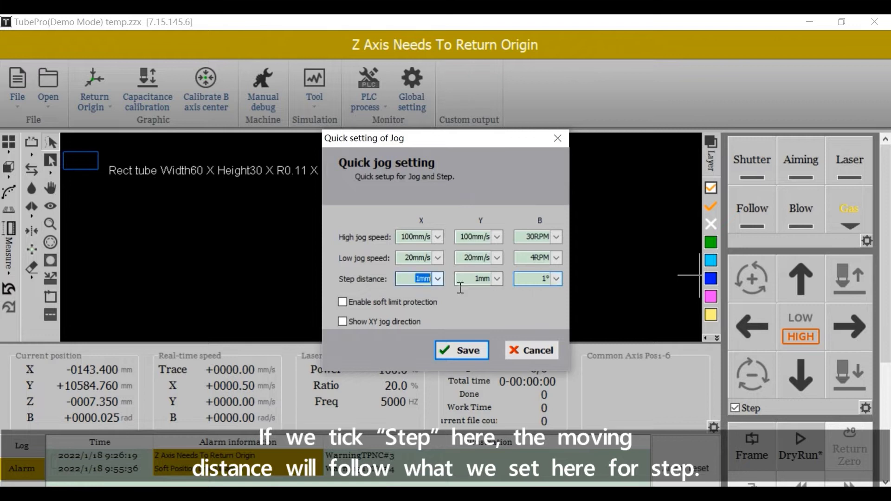
key("Tab")
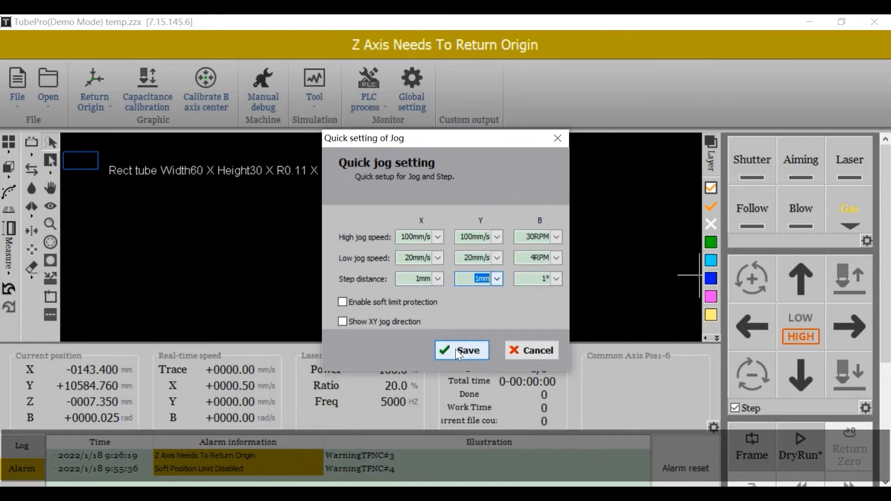
left_click(455, 349)
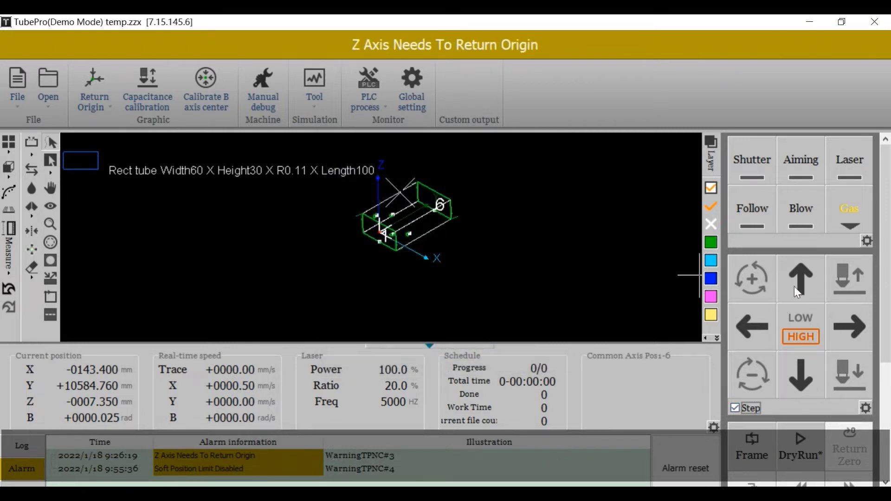
Step the head twice in +Y and repeatedly in −X, then turn B one step forward and back.
left_click(801, 285)
left_click(802, 285)
left_click(757, 327)
left_click(757, 327)
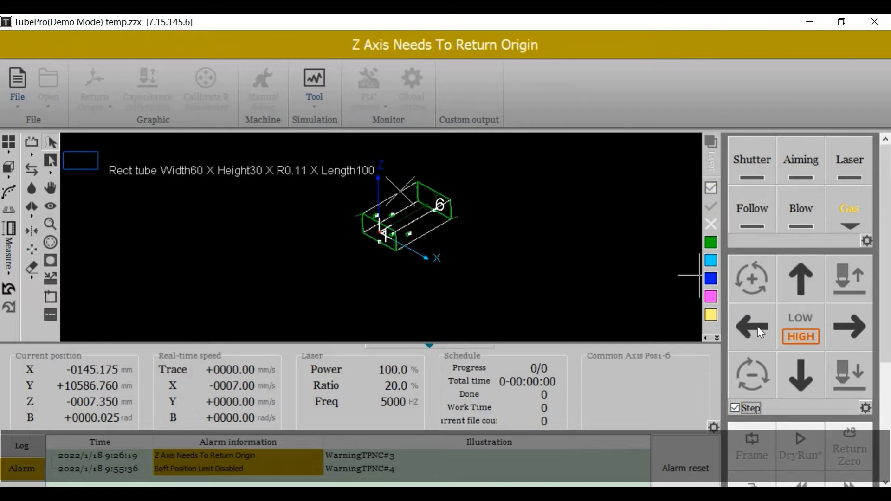
left_click(757, 327)
left_click(757, 327)
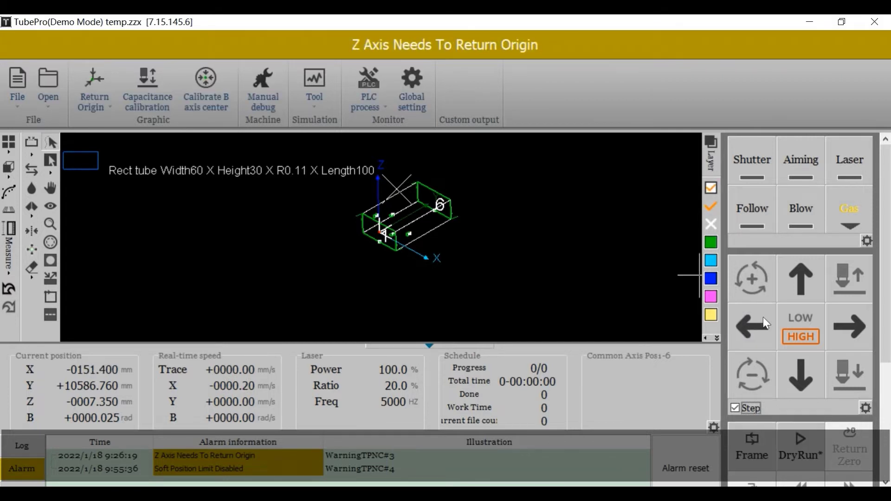
left_click(758, 284)
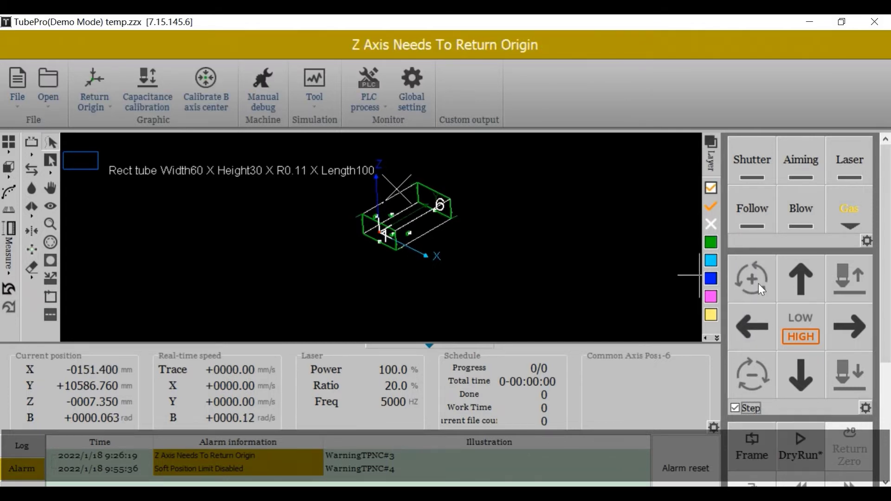
left_click(753, 378)
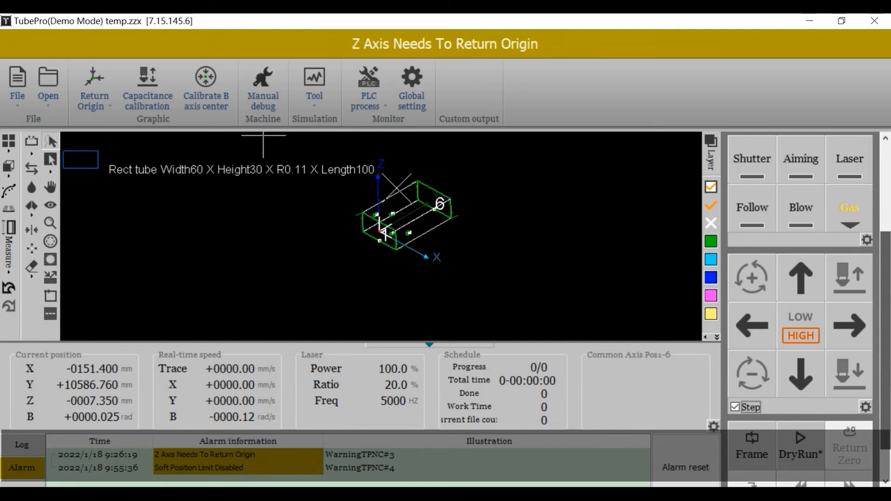
Frame-trace the 60 × 100 mm file bounds at 100 mm/s.
scroll(890, 368, "down", 3)
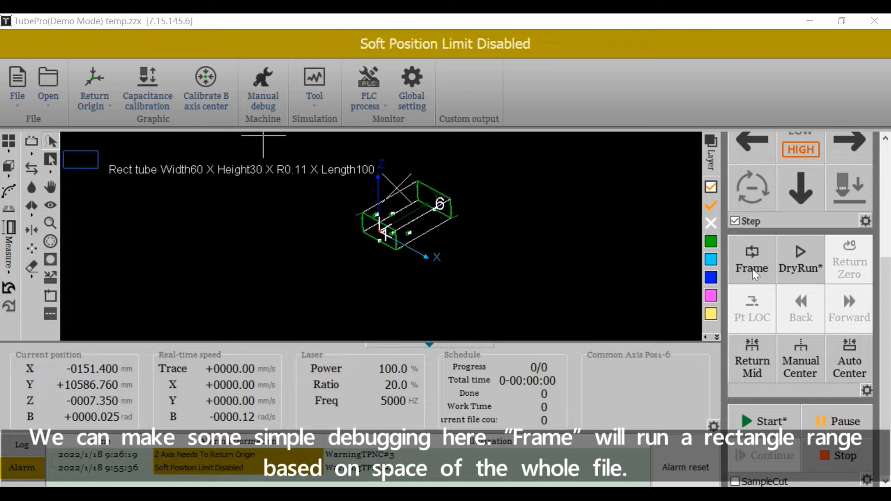
left_click(751, 257)
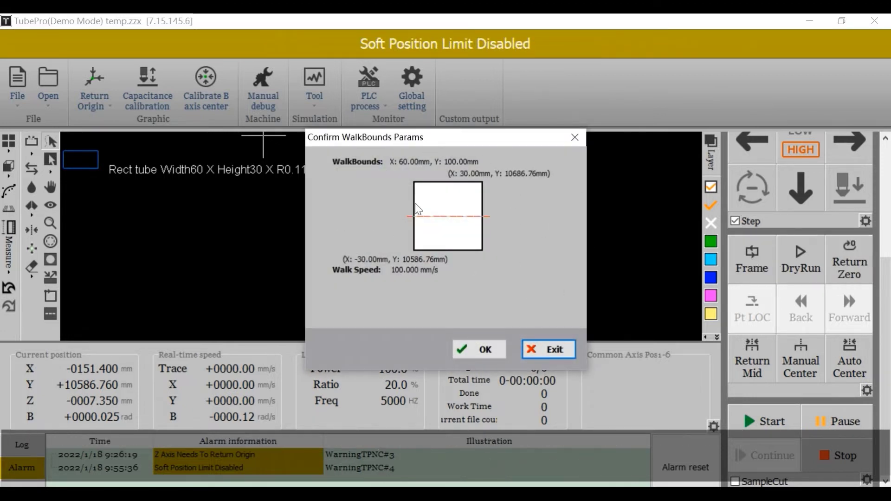
left_click(480, 349)
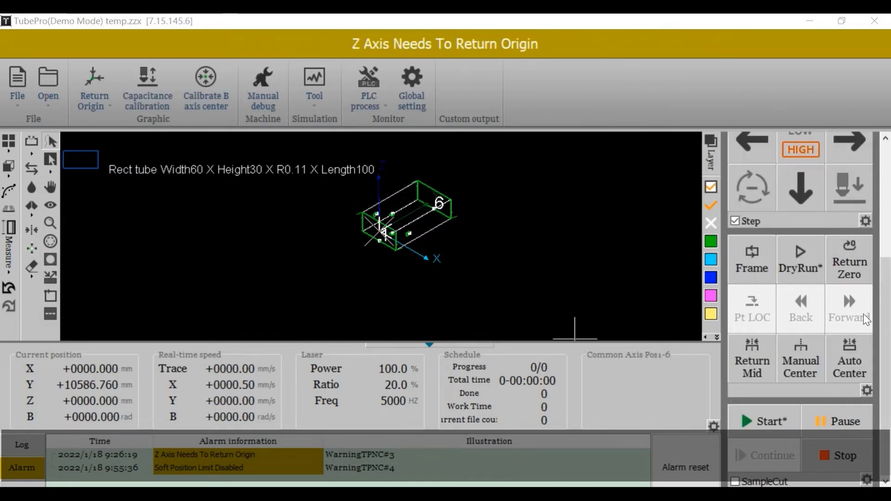
left_click(867, 390)
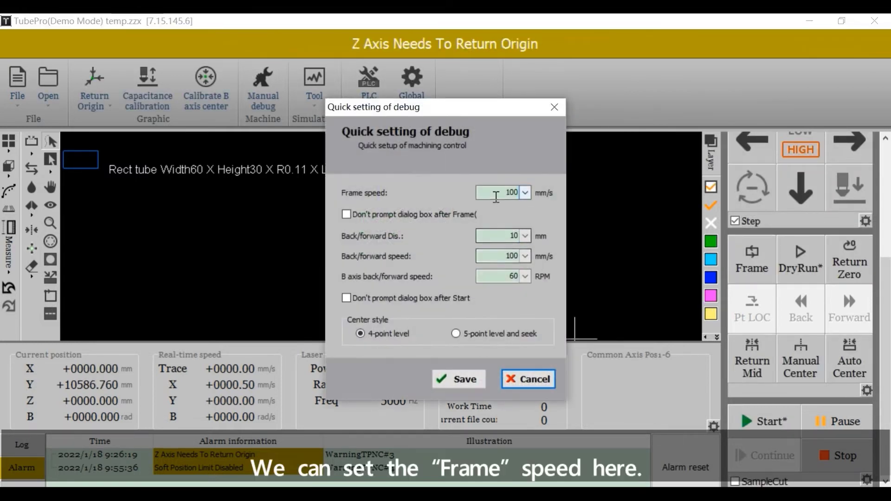
double_click(511, 192)
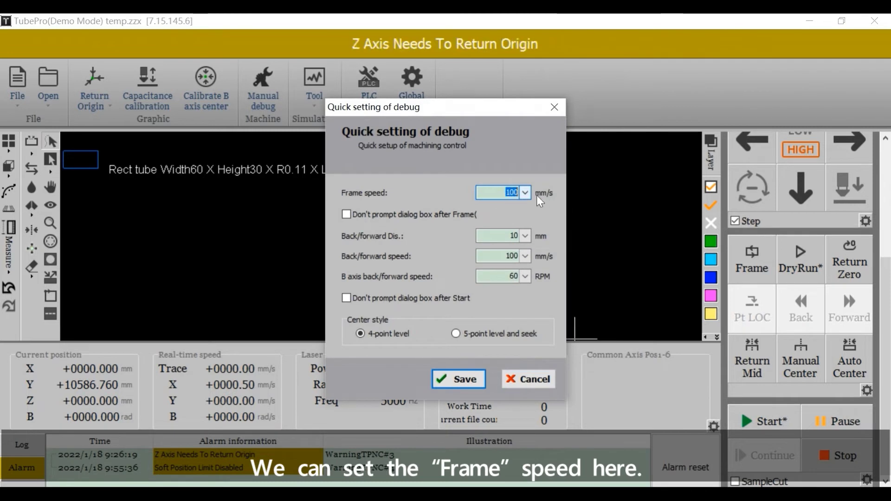
left_click(466, 382)
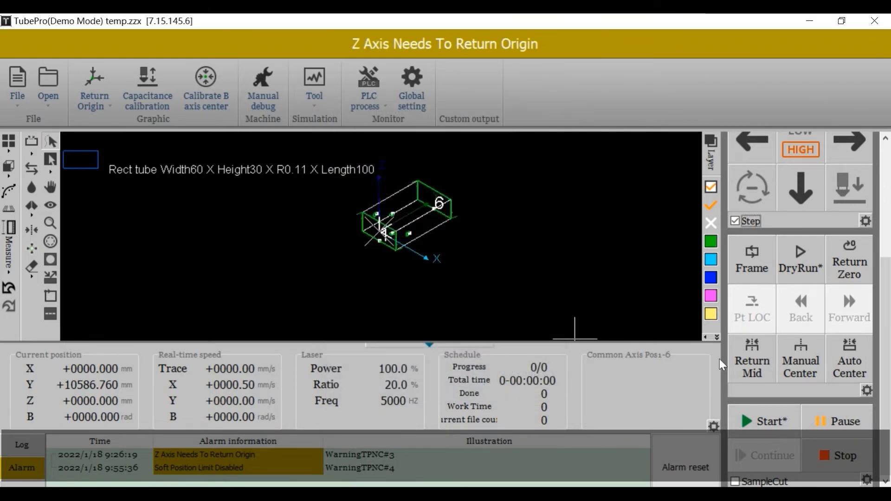
Dry-run the tube cutting program at 10 mm/s until all axes finish the job.
left_click(811, 263)
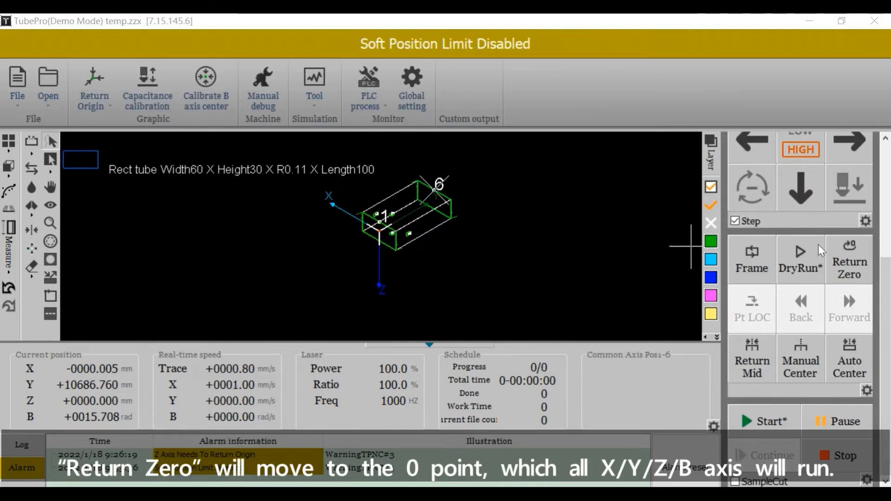
Return the head to zero so X, Z and B read 0, then zoom in on the tube.
left_click(851, 257)
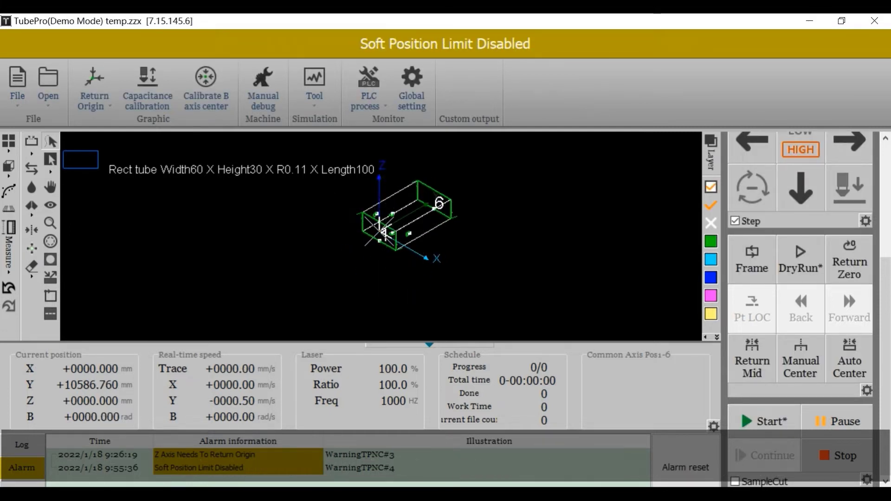
scroll(379, 228, "up", 4)
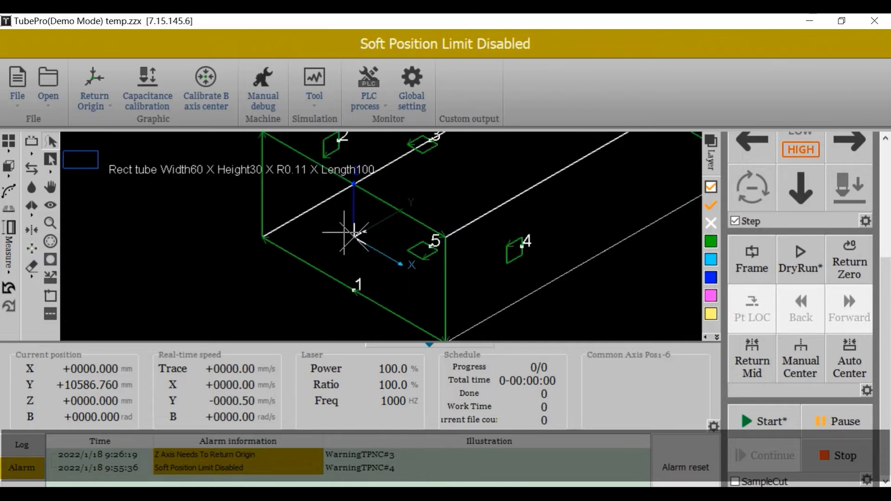
scroll(363, 226, "down", 5)
scroll(364, 227, "up", 1)
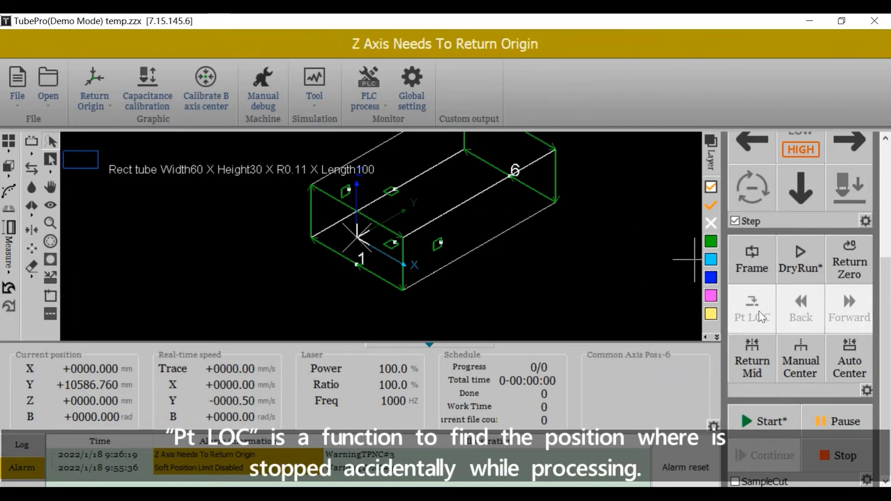
Start and halt the cut, return to drawing zero, then Pt LOC the head to the stop position.
left_click(767, 428)
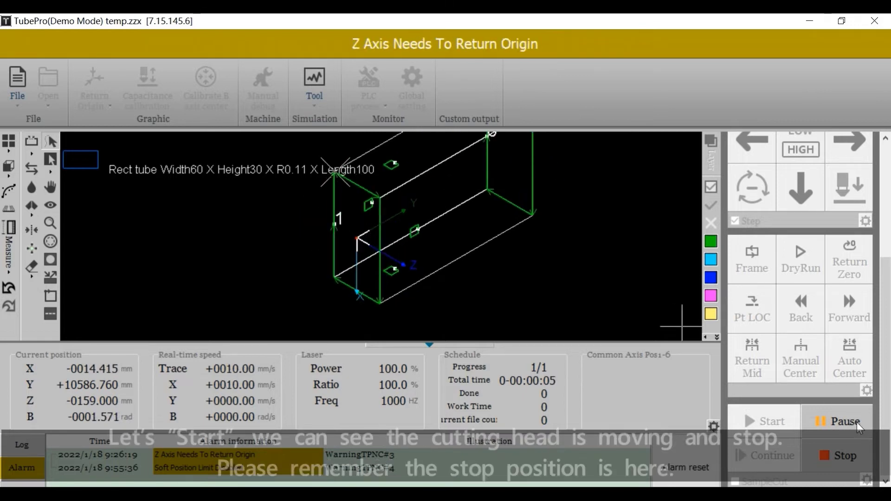
left_click(834, 452)
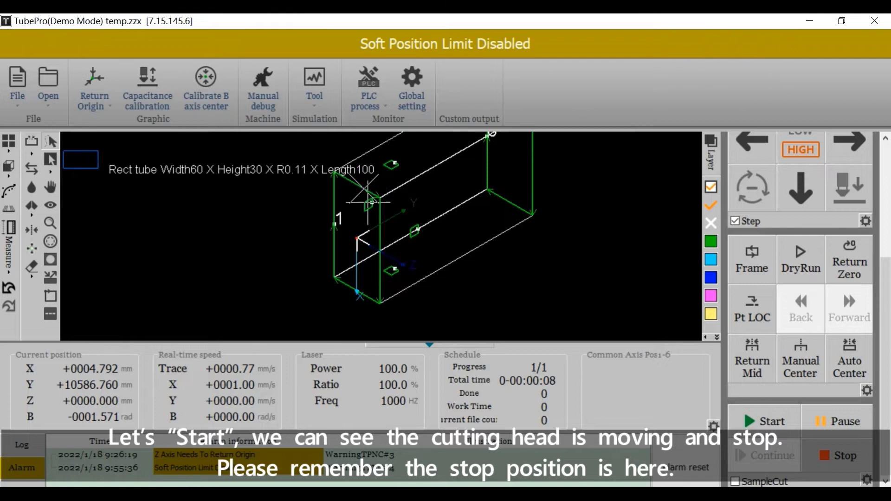
left_click(857, 260)
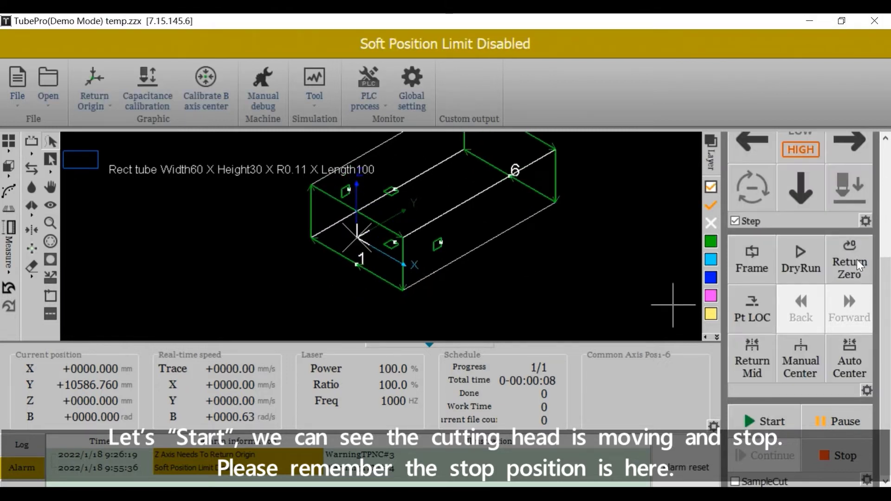
left_click(751, 309)
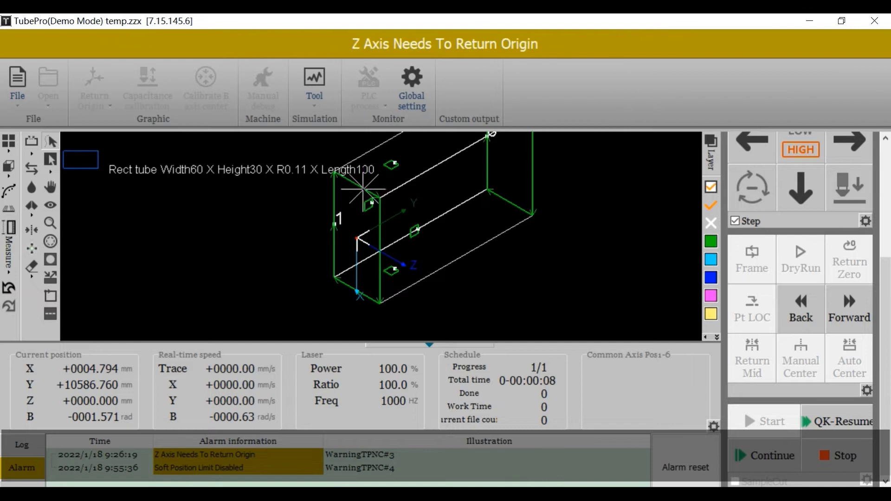
Step the head back and forward, review quick debug settings unchanged, then stop and return to zero.
left_click(801, 306)
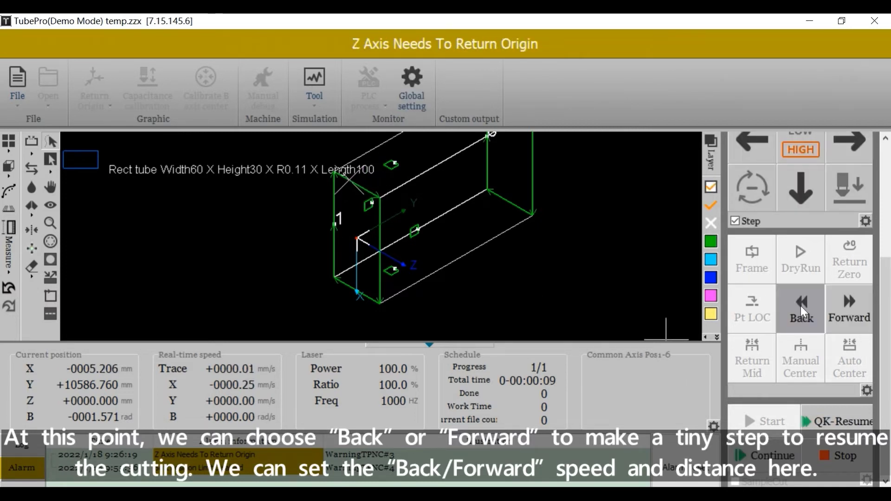
left_click(853, 306)
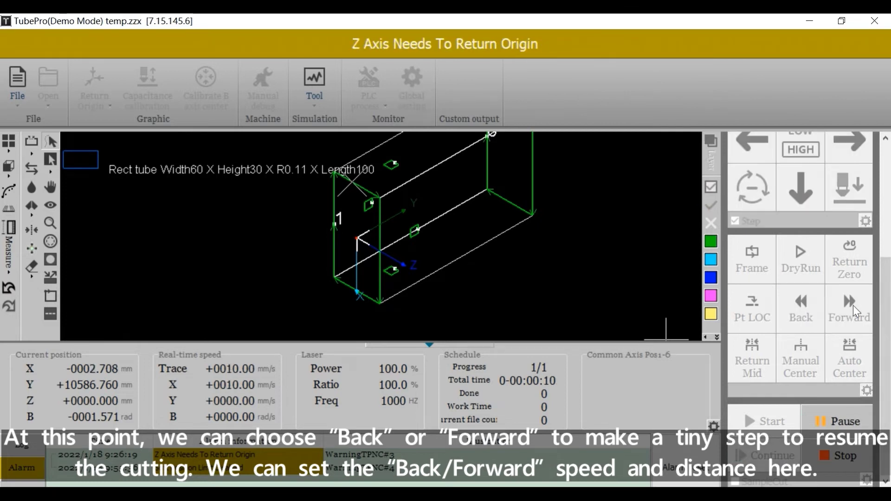
left_click(867, 391)
left_click_drag(498, 112, 632, 96)
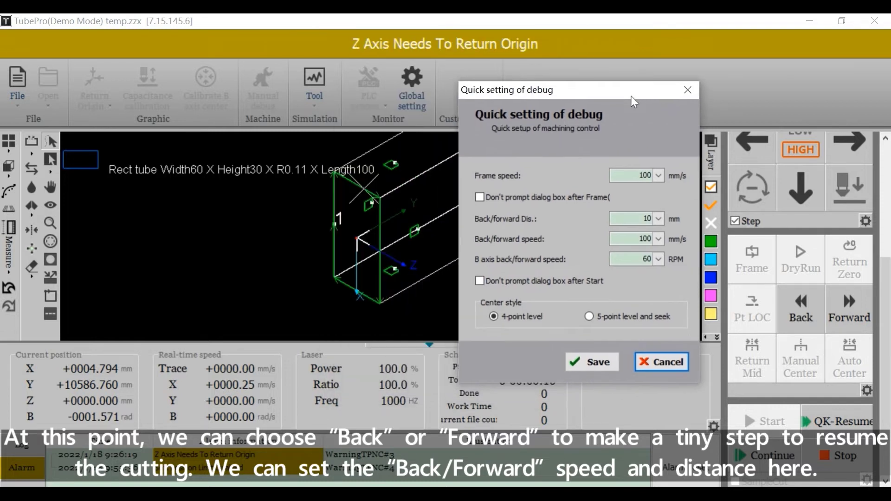
double_click(638, 239)
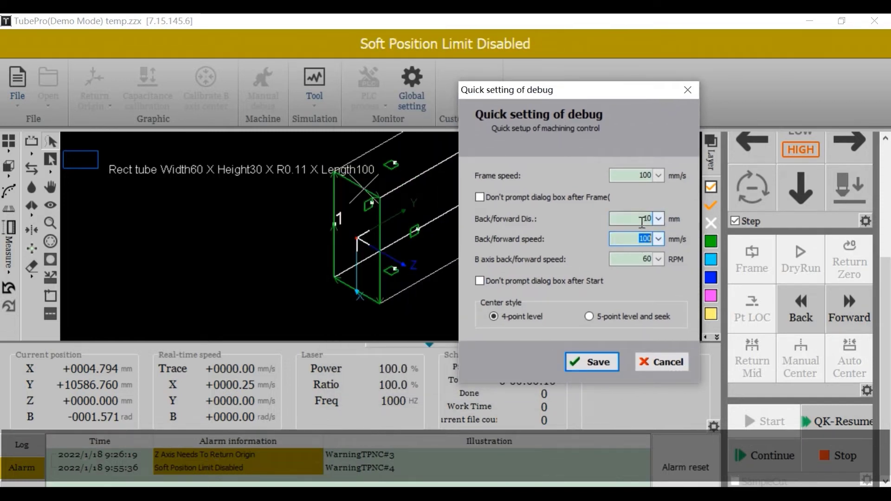
key("Tab")
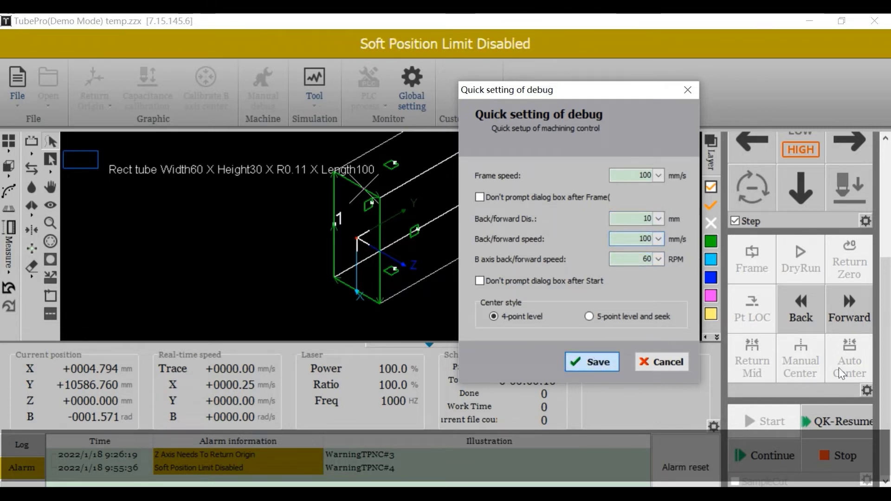
key("Return")
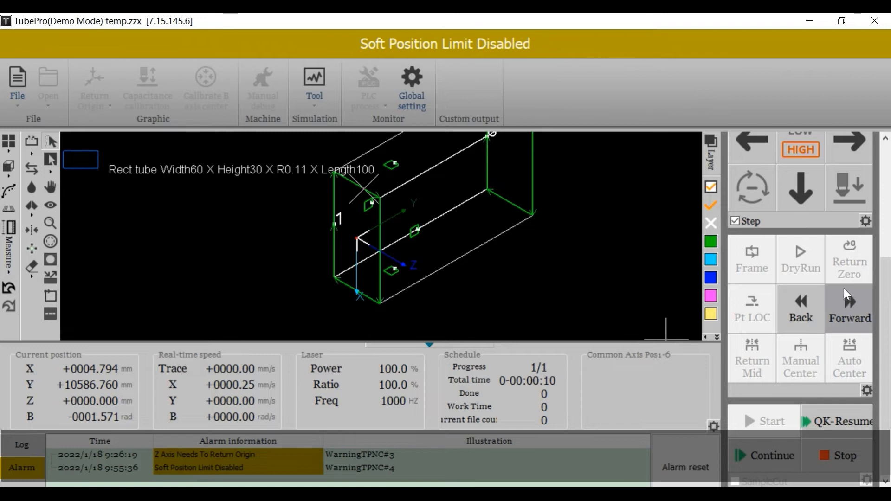
left_click(838, 456)
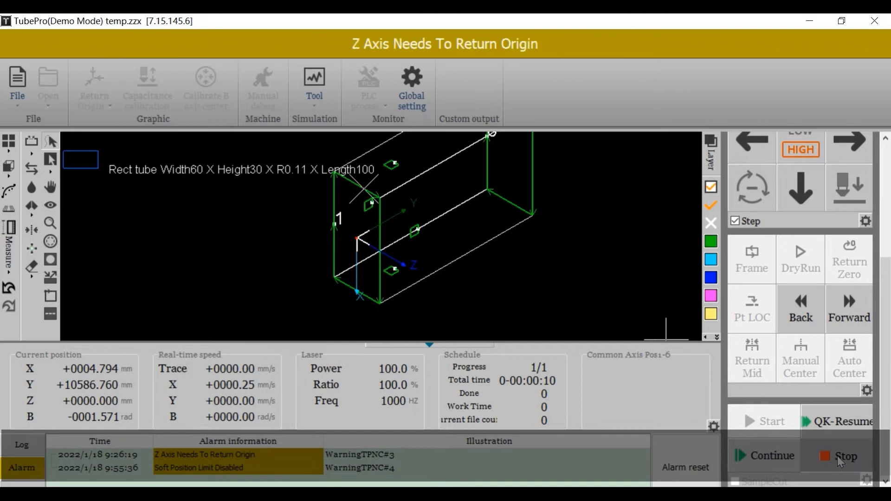
left_click(856, 269)
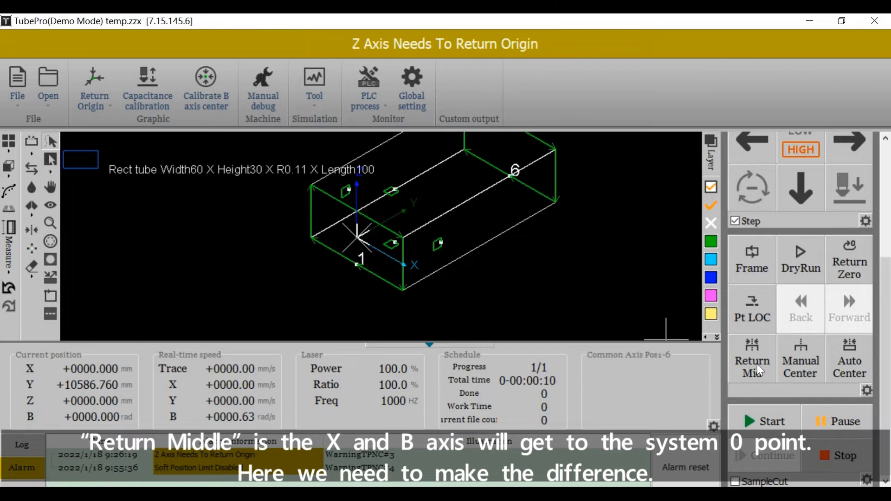
Use Return Mid repeatedly to send X and B to system zero, then select the tube's cut-off curve.
left_click(757, 364)
left_click(757, 364)
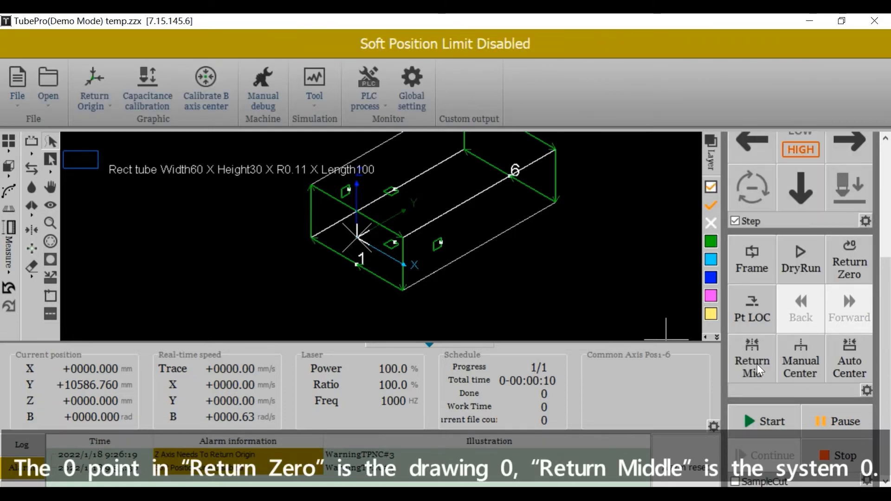
left_click(756, 364)
left_click(757, 364)
left_click(756, 364)
left_click(757, 364)
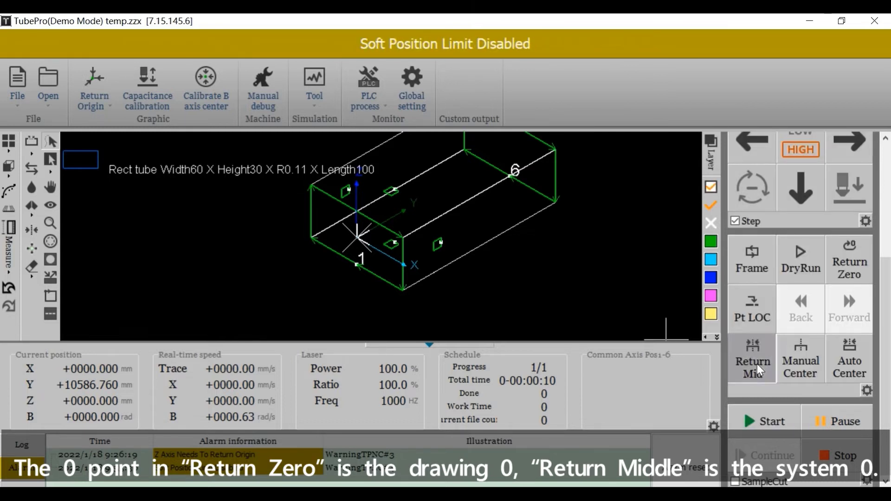
left_click(757, 364)
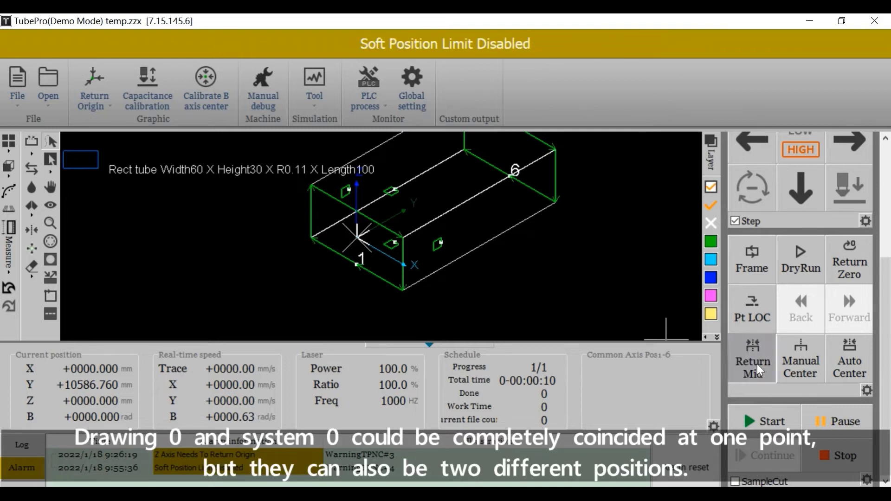
left_click(757, 364)
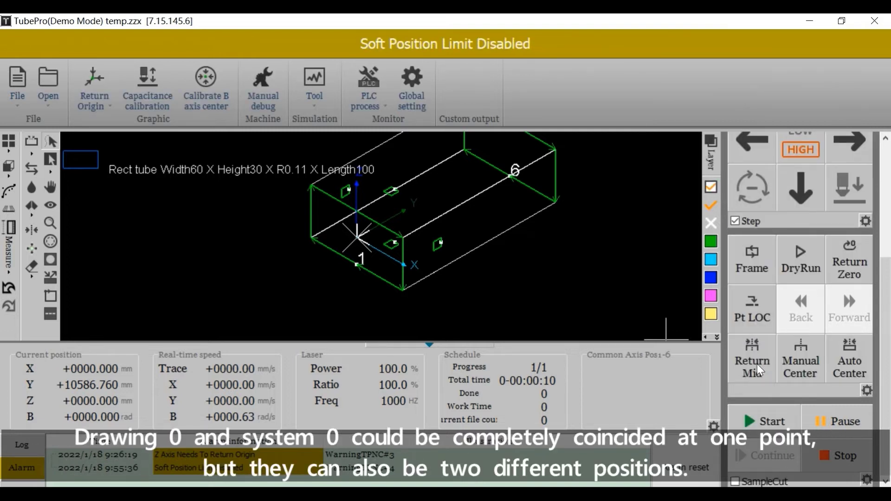
left_click(370, 215)
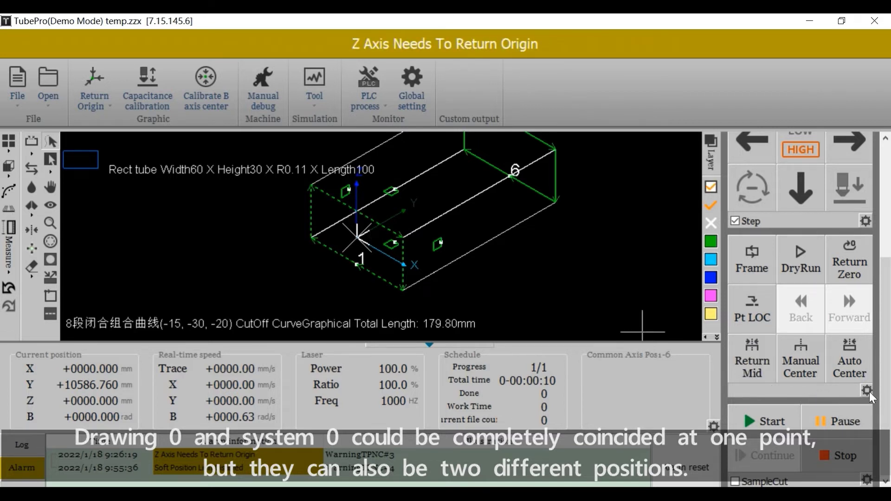
Inspect the Manual Center offset settings, leaving the X and Z offsets at 0.
left_click(806, 359)
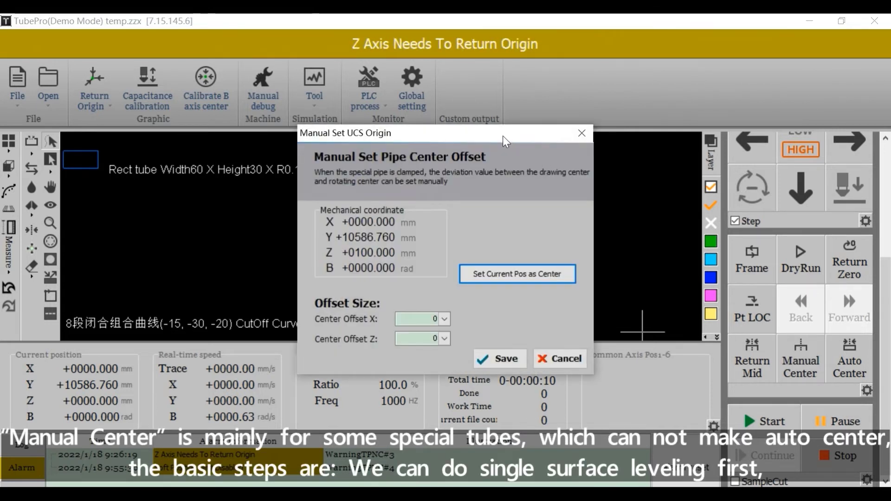
mouse_move(503, 135)
left_mouse_down()
mouse_move(662, 107)
mouse_move(689, 86)
mouse_move(675, 85)
left_mouse_up()
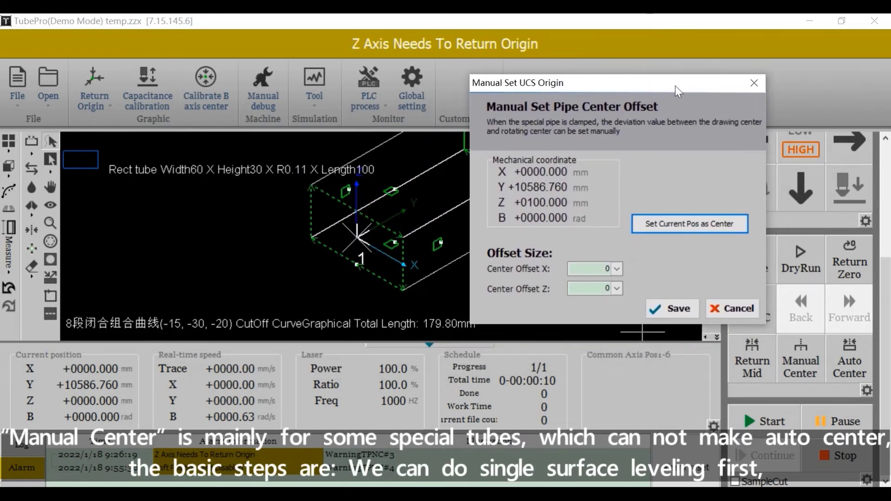
left_click(604, 269)
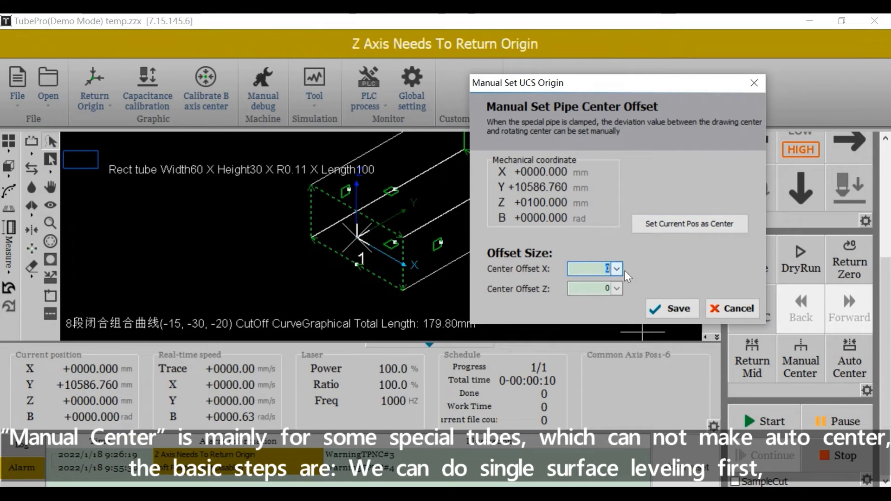
left_click(732, 308)
left_click(806, 360)
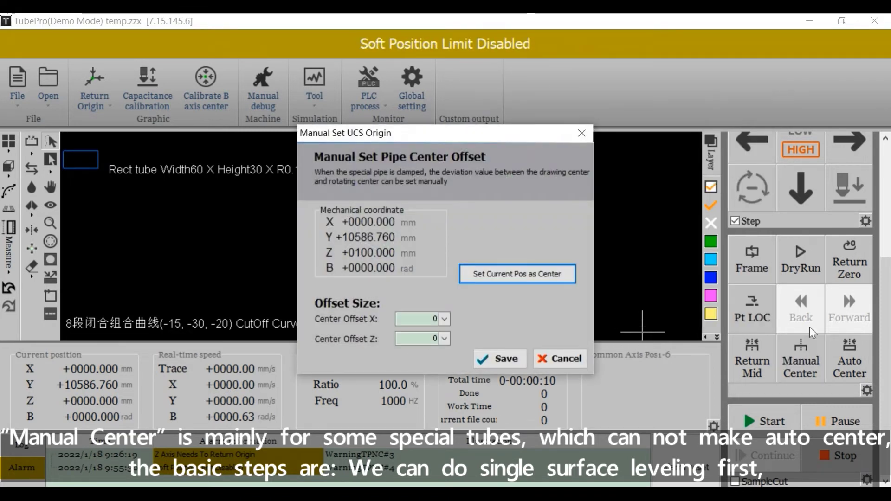
mouse_move(502, 135)
left_mouse_down()
mouse_move(662, 107)
mouse_move(689, 85)
mouse_move(675, 86)
left_mouse_up()
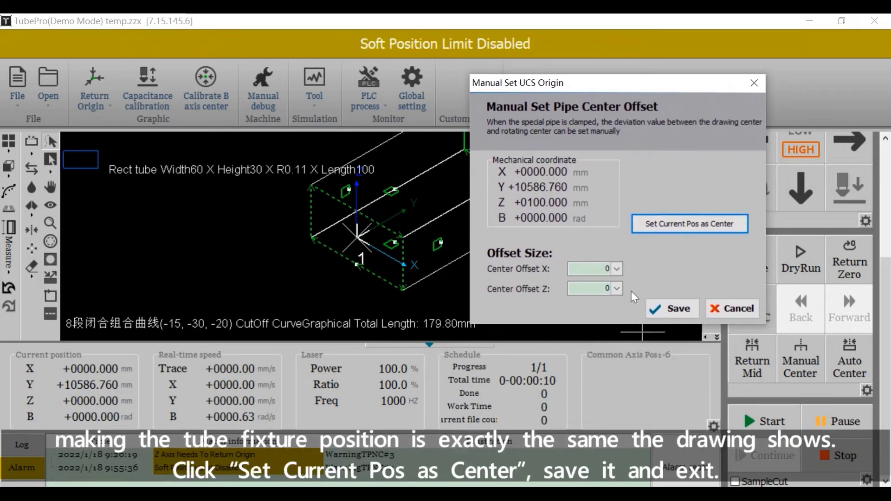
key("Return")
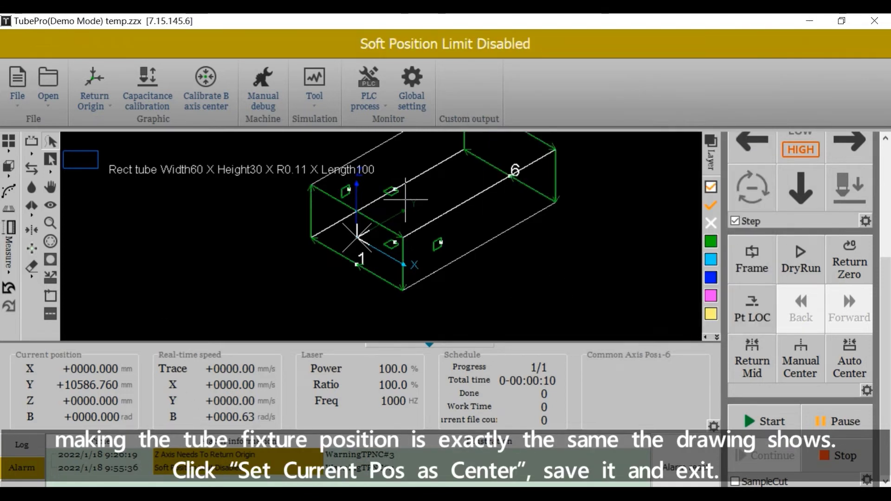
Set the current head position as the manual centre, confirm, and save it.
left_click(802, 361)
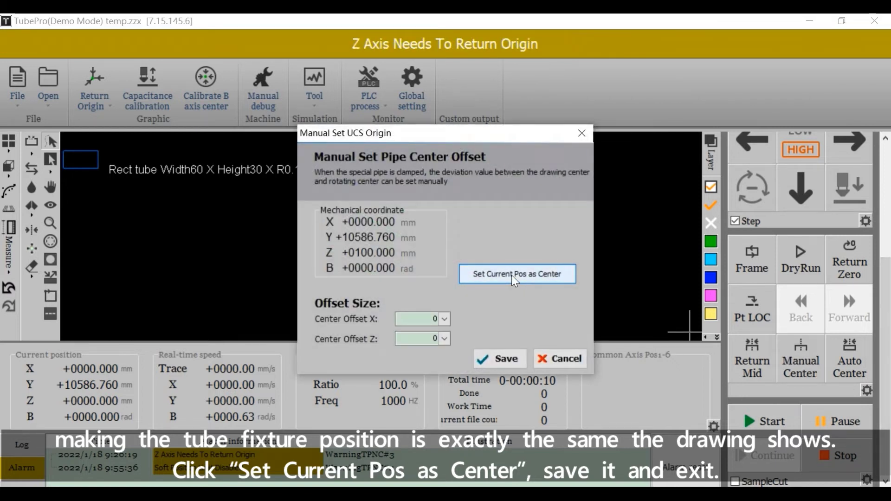
left_click(512, 276)
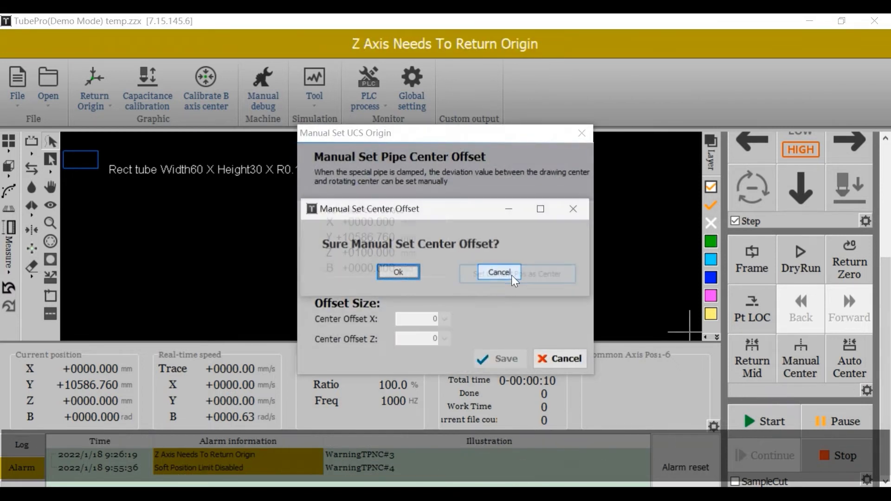
left_click(408, 275)
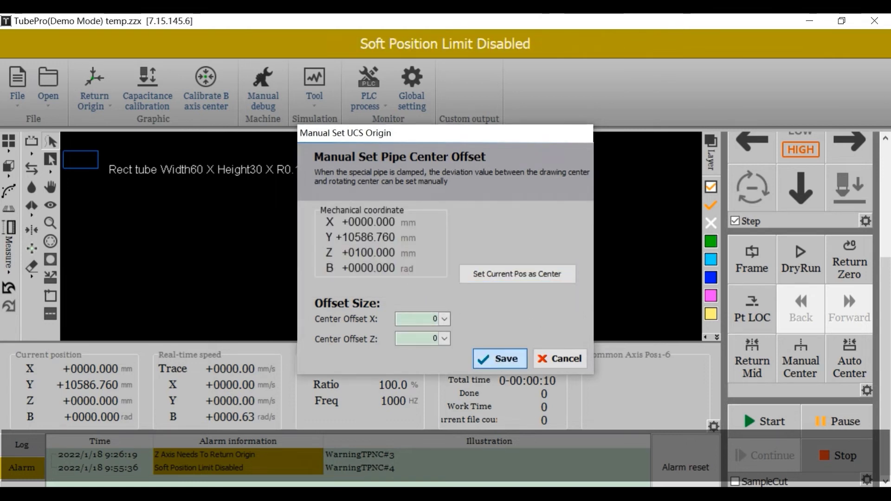
left_click(500, 358)
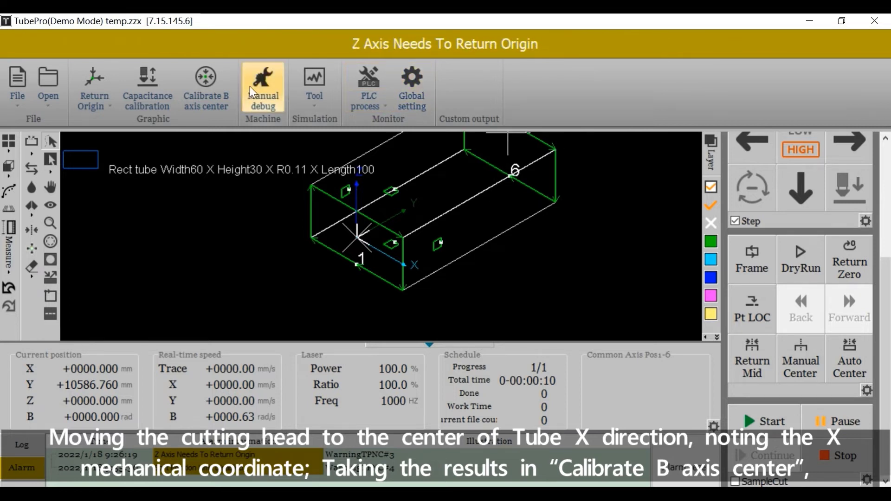
left_click(208, 83)
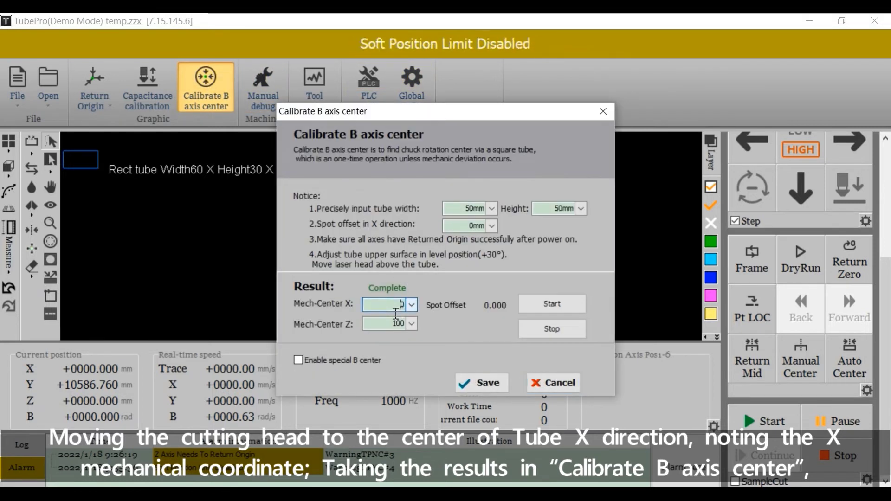
double_click(407, 315)
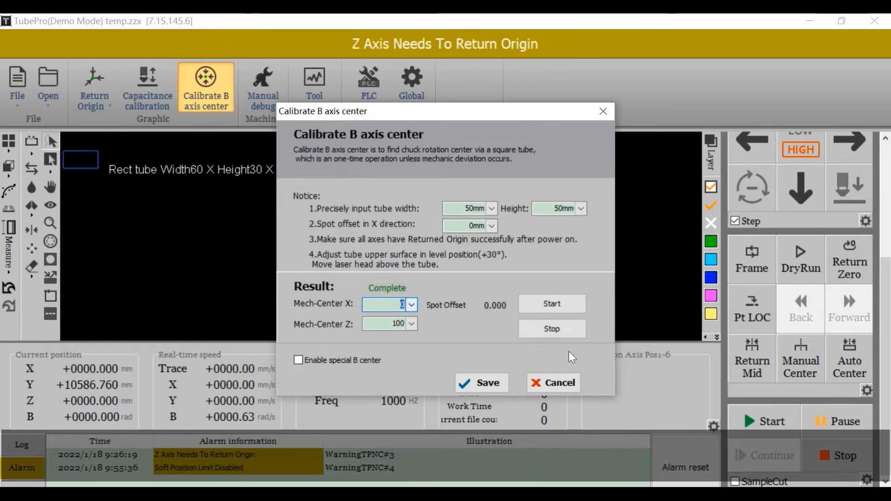
left_click(554, 383)
left_click(799, 362)
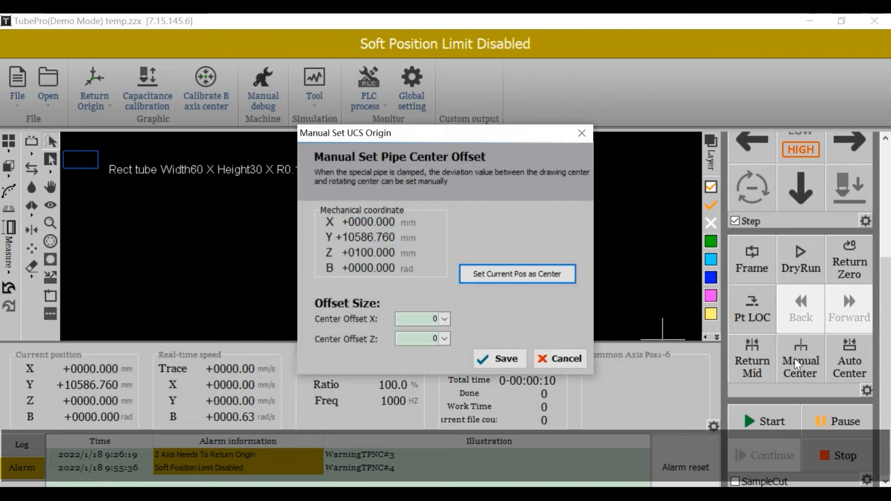
double_click(417, 318)
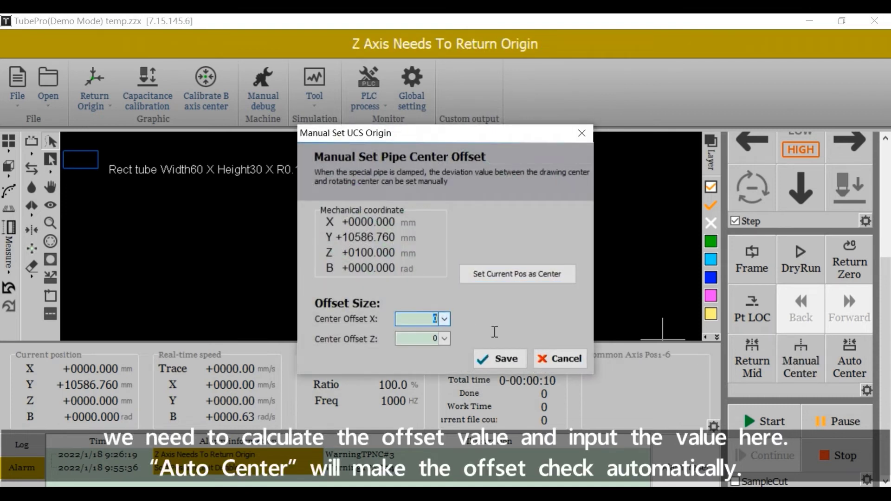
left_click(497, 355)
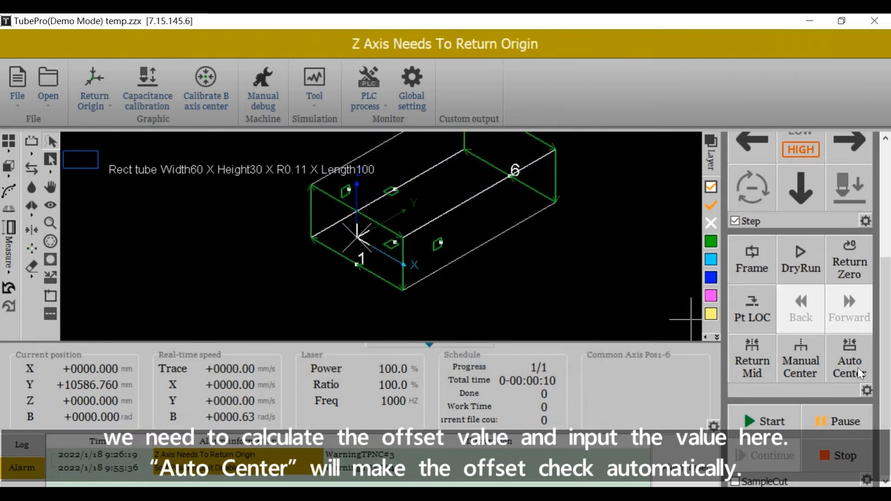
Run Auto Center's five-point search for the 60 mm × 30 mm tube and save the 0 X/Z offsets.
left_click(857, 367)
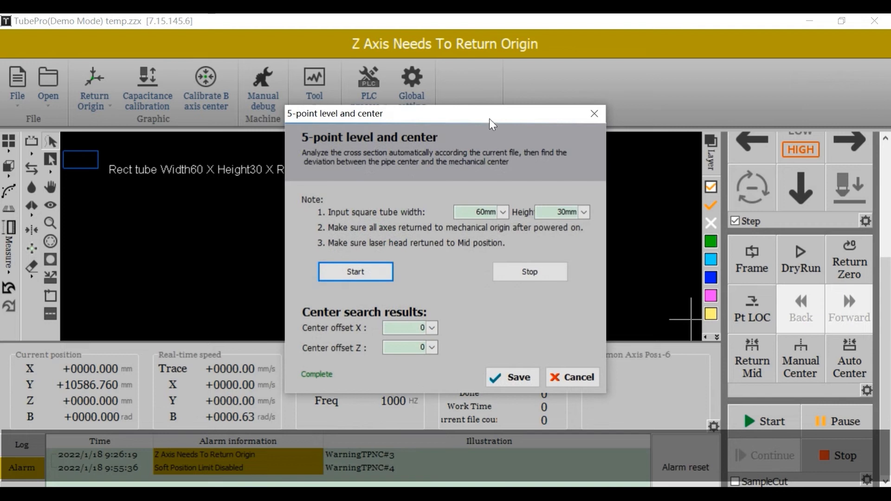
left_click_drag(489, 118, 713, 88)
left_click(709, 181)
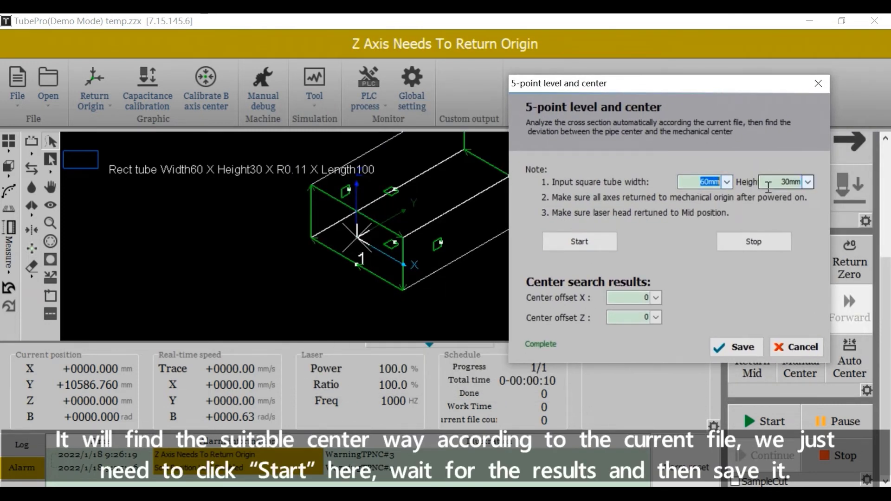
left_click(768, 186)
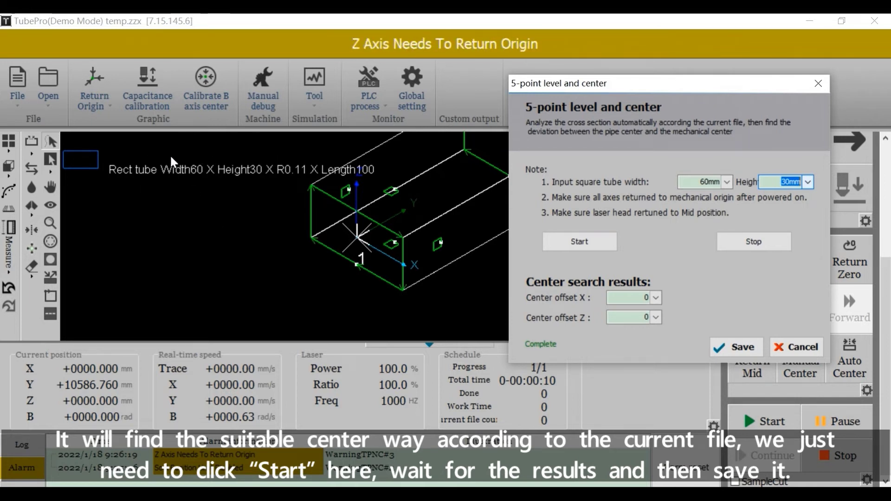
left_click(579, 241)
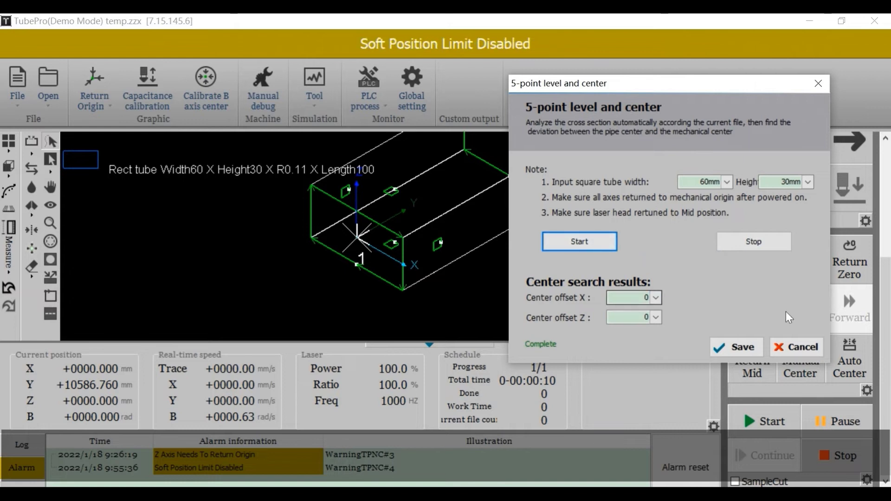
left_click(743, 346)
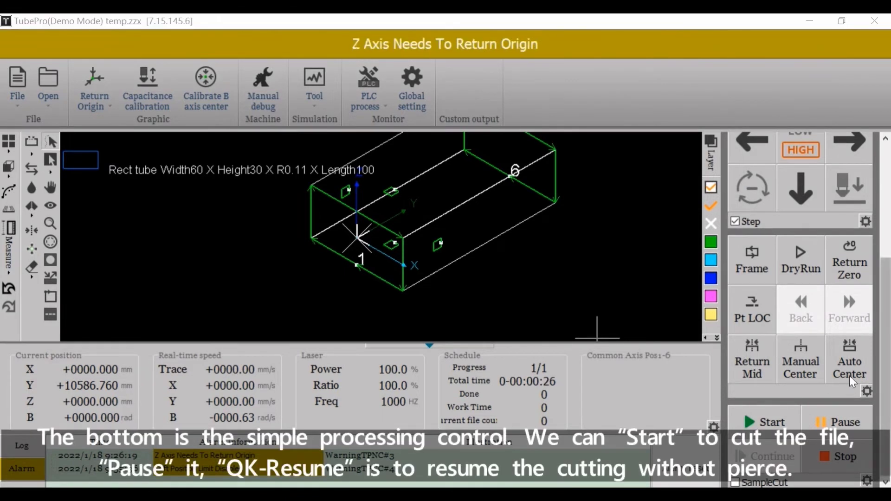
Start cutting the tube file, pause it, then QK-Resume without re-piercing.
left_click(787, 418)
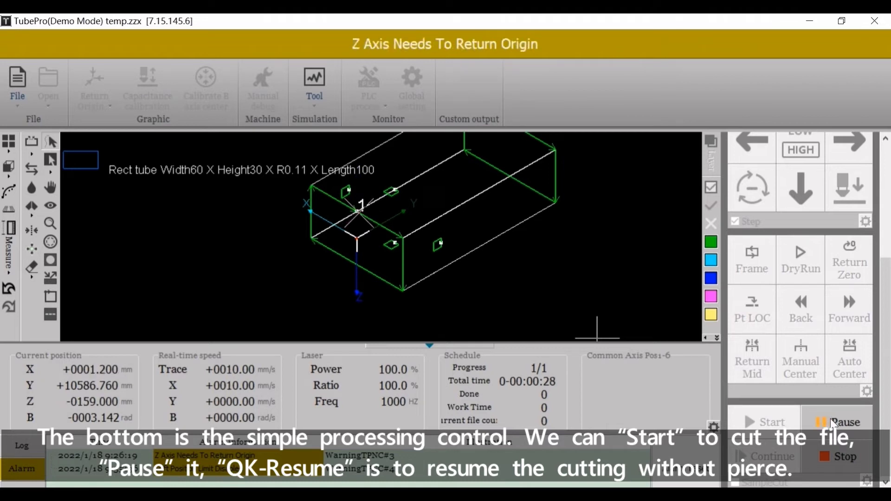
left_click(845, 418)
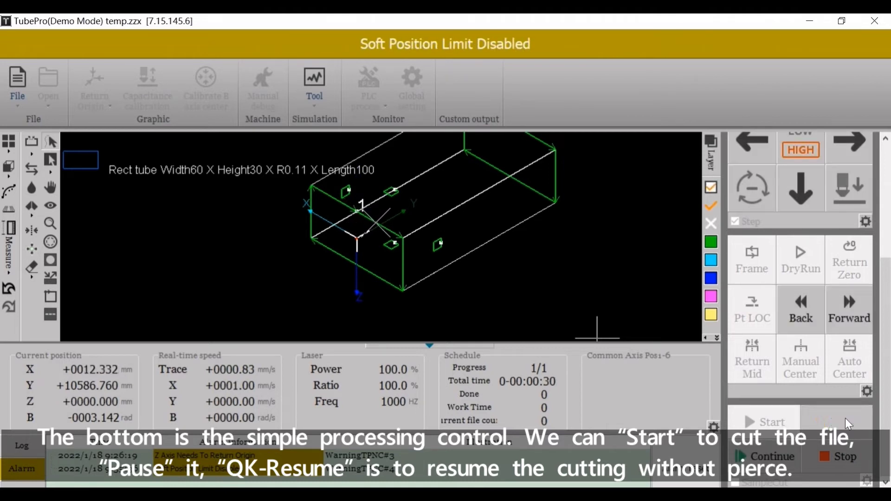
left_click(838, 423)
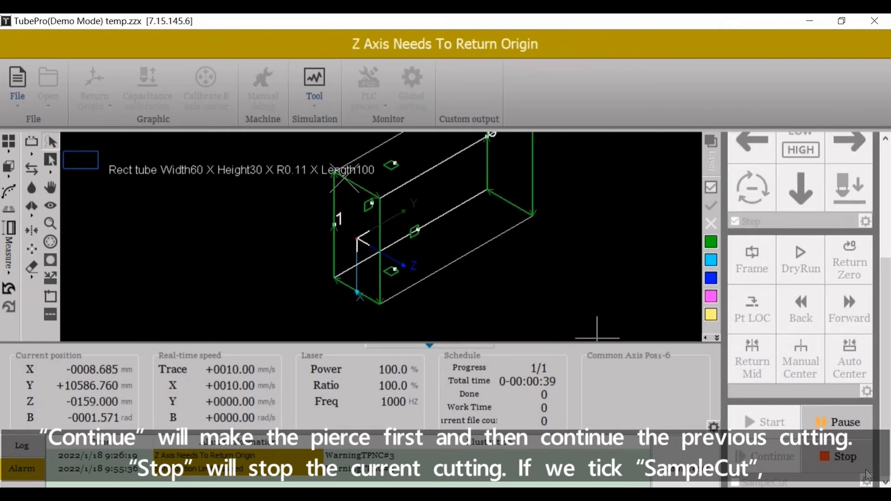
Stop the job, enable SampleCut and start a sample-cut run.
left_click(823, 451)
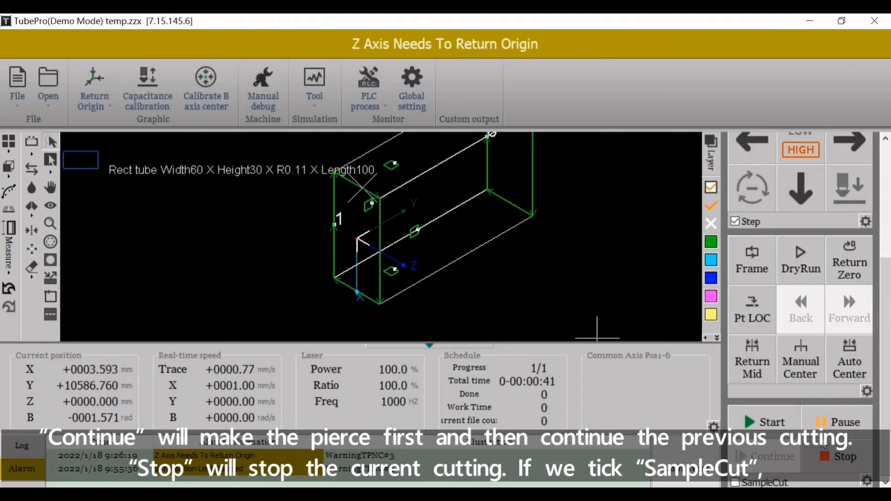
left_click(733, 482)
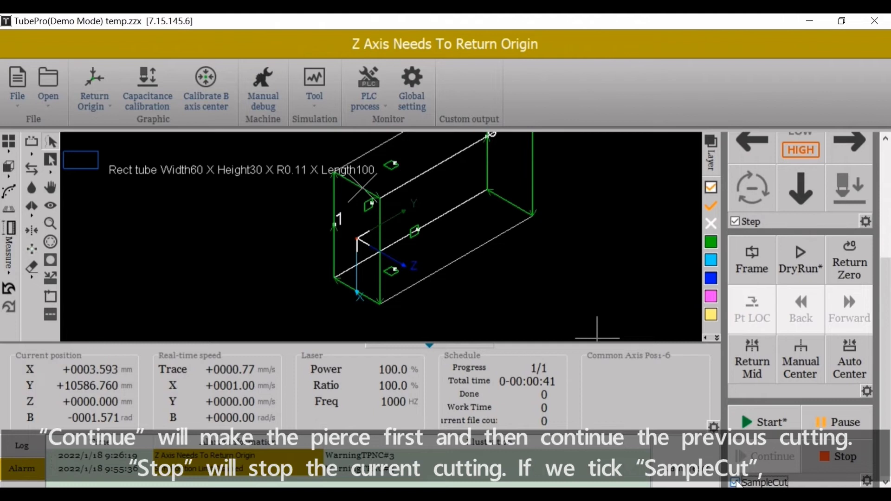
left_click(780, 434)
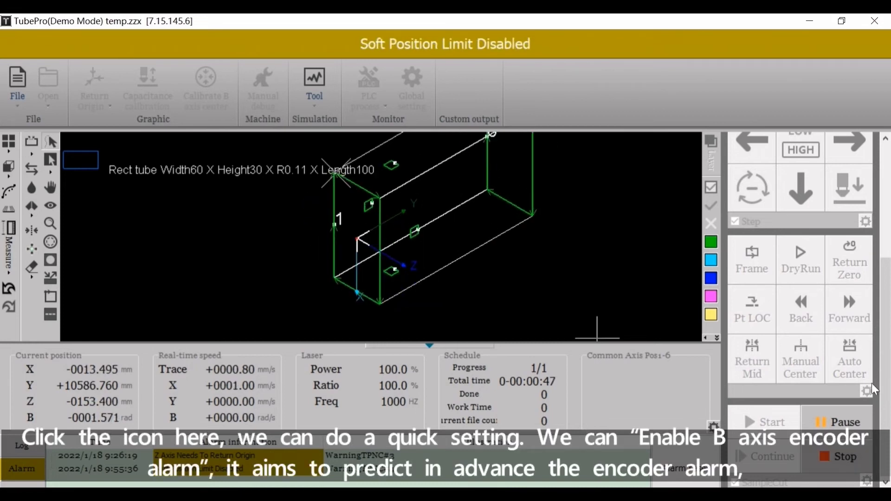
In quick processing setup, enable the B axis encoder alarm and single-part softlimit detection.
left_click(867, 481)
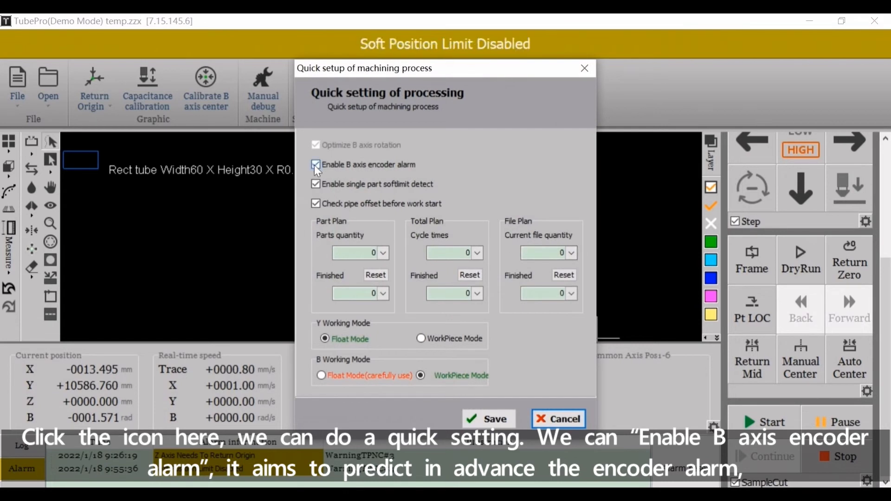
left_click(315, 165)
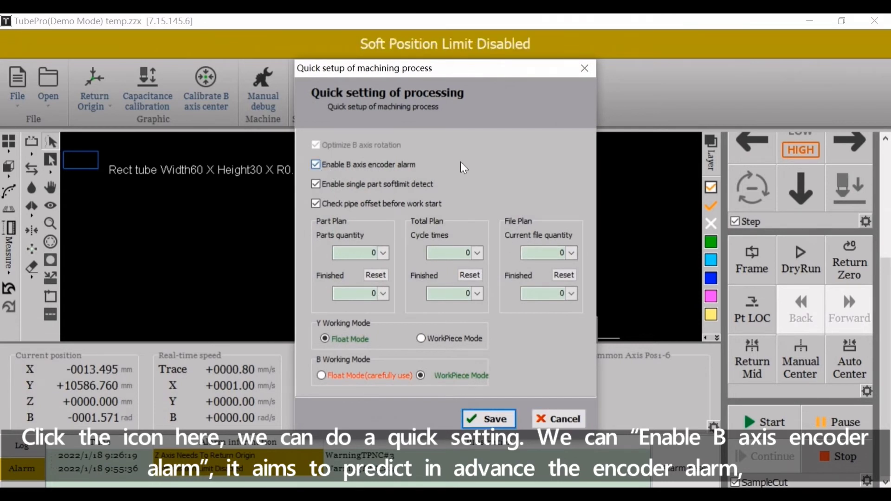
left_click(316, 165)
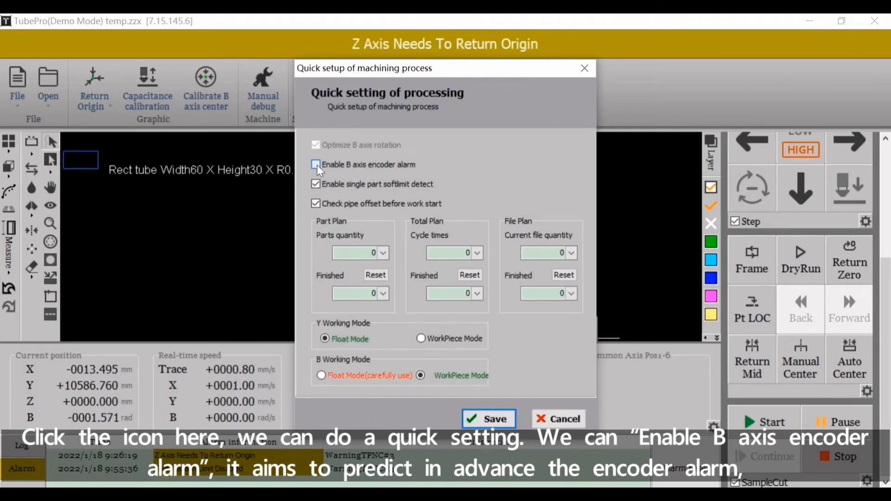
left_click(316, 165)
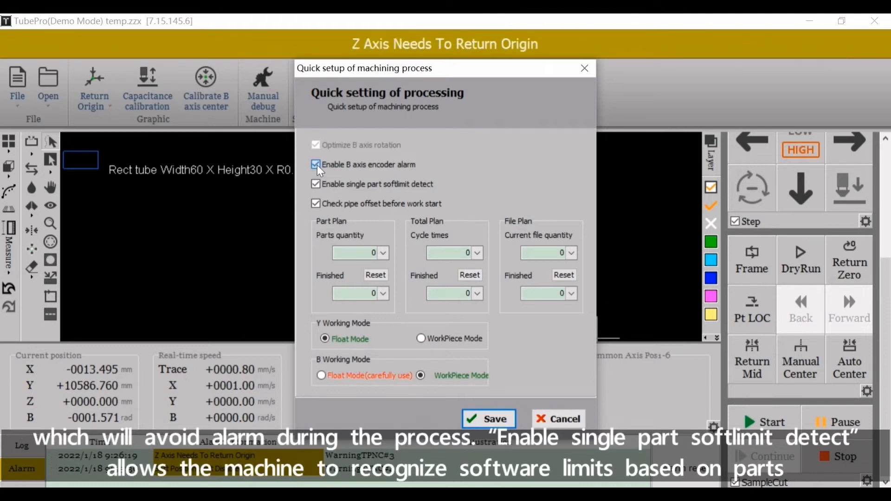
left_click(316, 165)
left_click(316, 184)
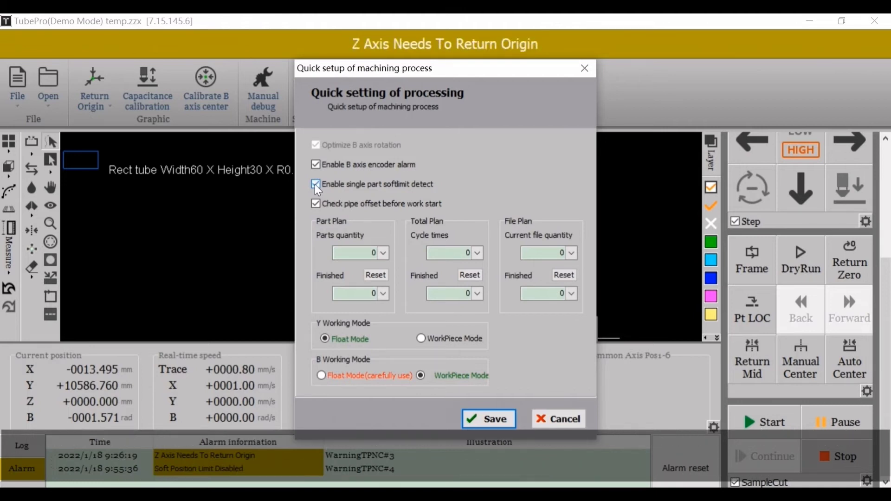
left_click(316, 185)
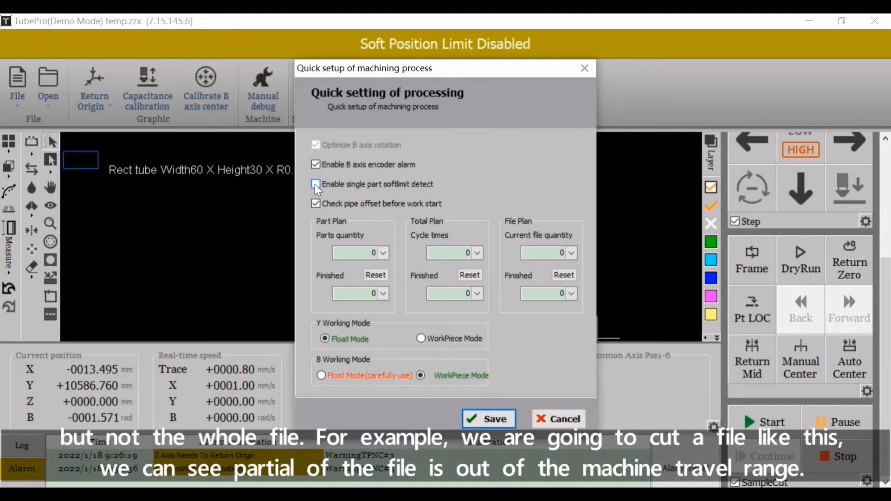
left_click(315, 185)
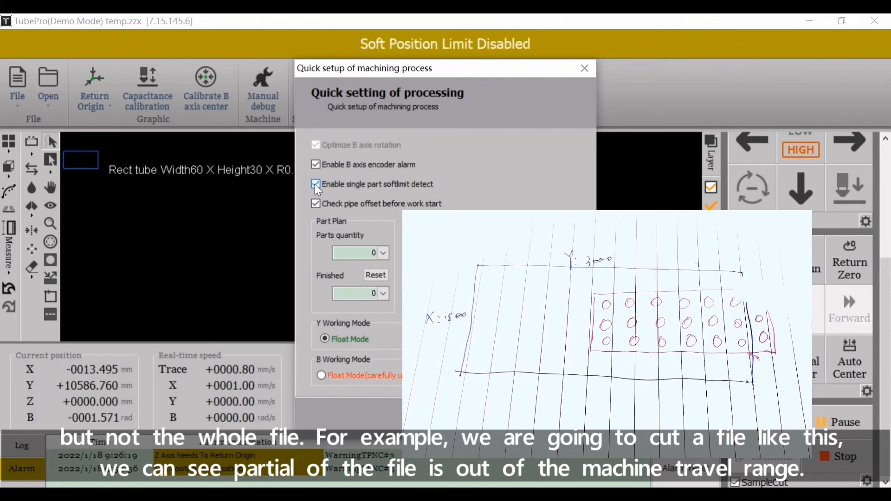
left_click(315, 186)
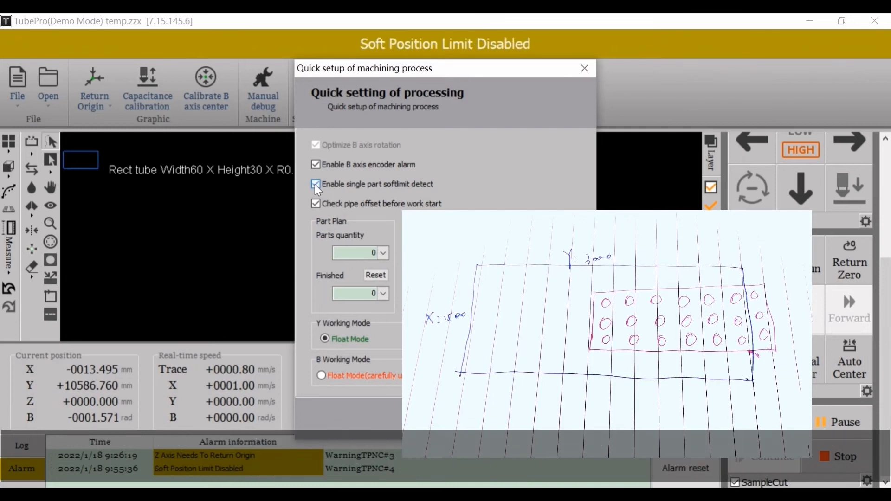
left_click(315, 186)
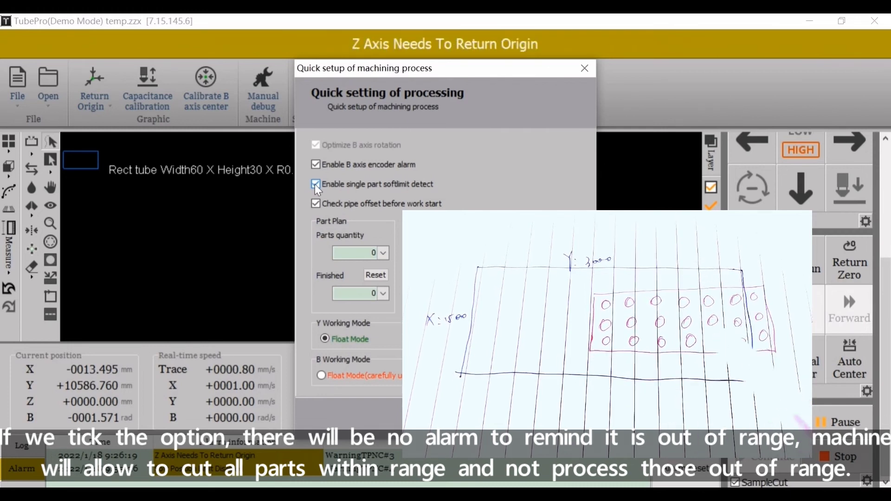
left_click(315, 185)
left_click(316, 184)
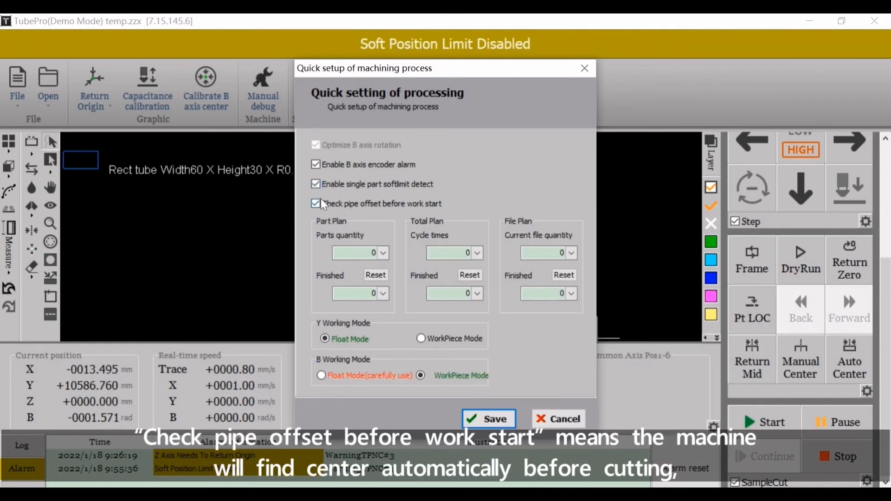
Enable Check pipe offset before work start.
left_click(318, 202)
left_click(318, 203)
left_click(316, 204)
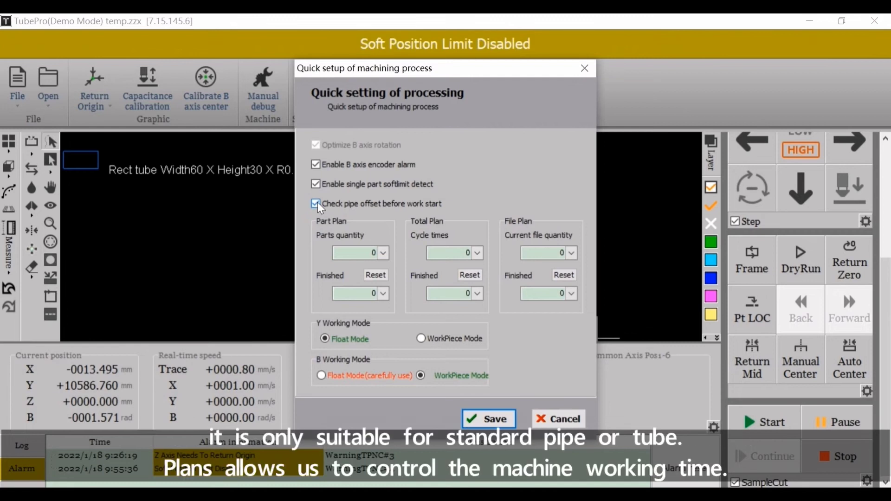
left_click(317, 205)
left_click(317, 205)
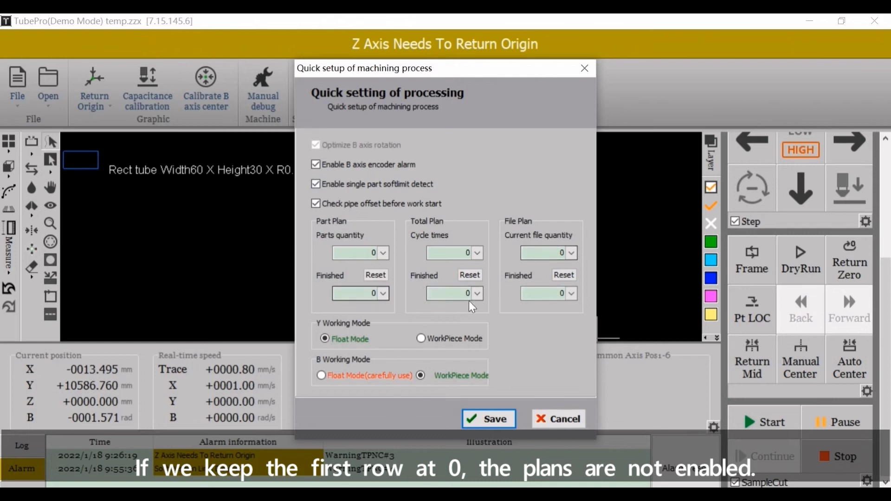
Enter 10 as the part plan's Parts quantity and set the Finished count.
left_click(371, 253)
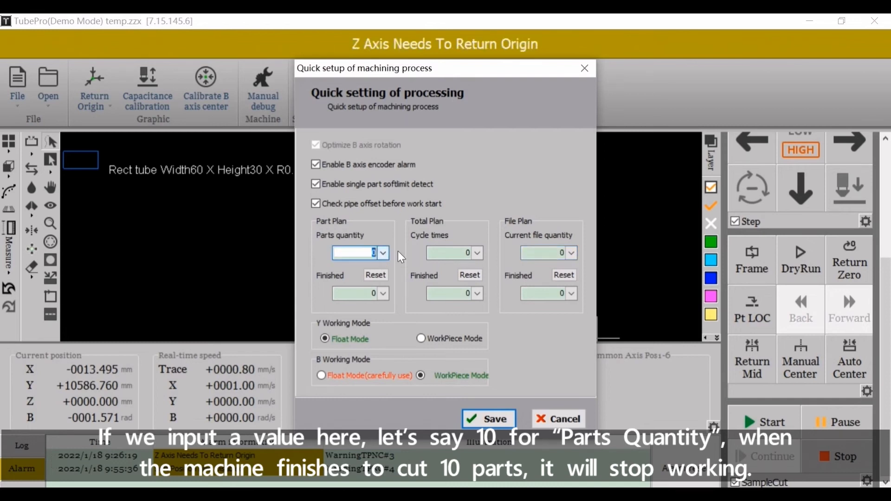
type("10")
left_click(369, 292)
type("1")
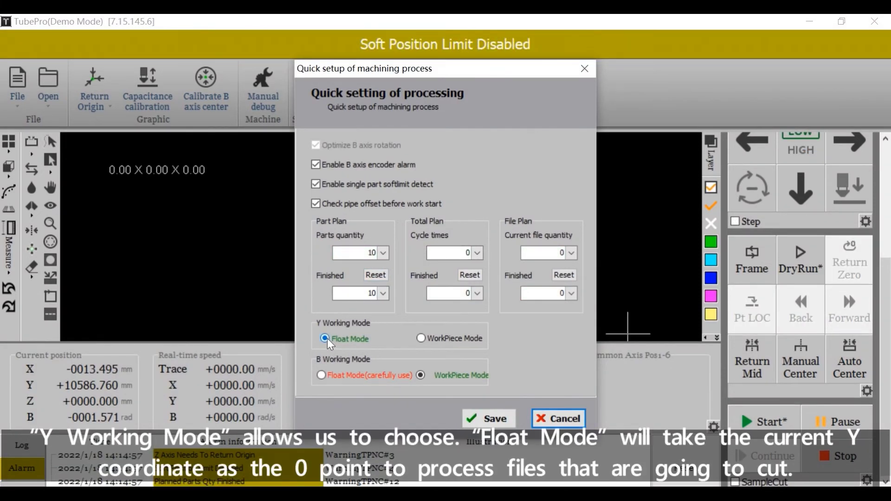
Set Y Working Mode to WorkPiece Mode and return B Working Mode to WorkPiece Mode after trying Float.
left_click(324, 337)
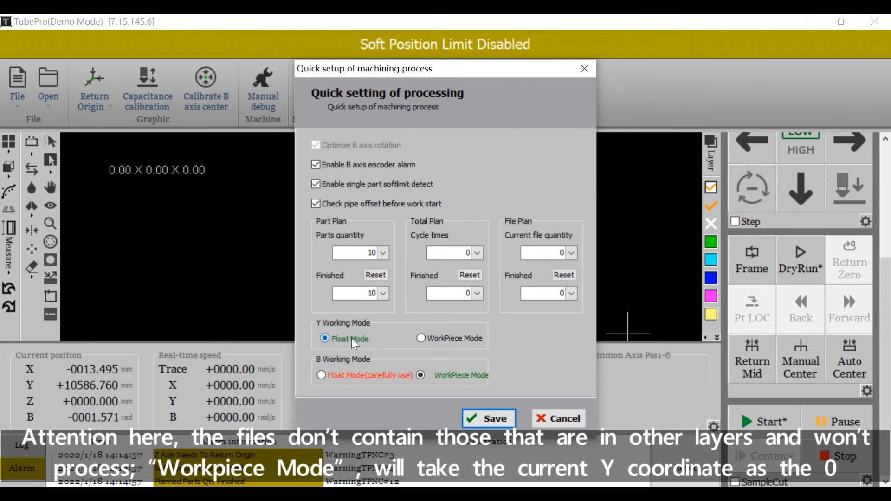
left_click(423, 338)
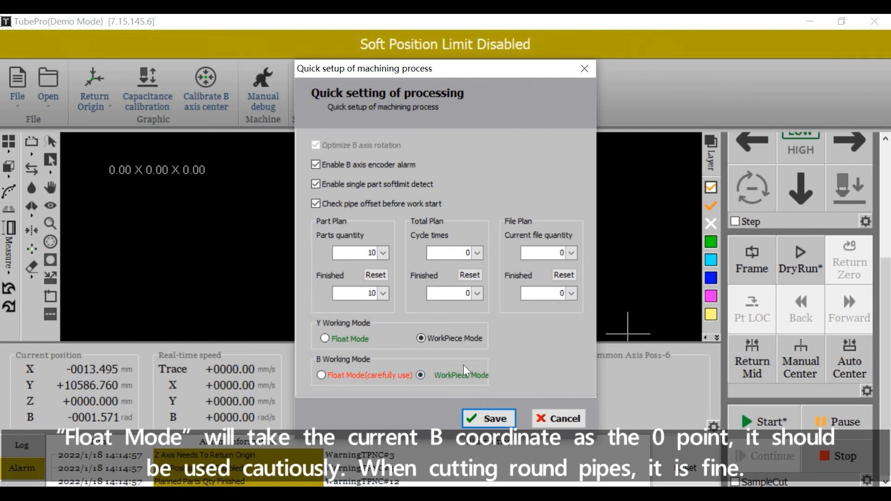
left_click(322, 375)
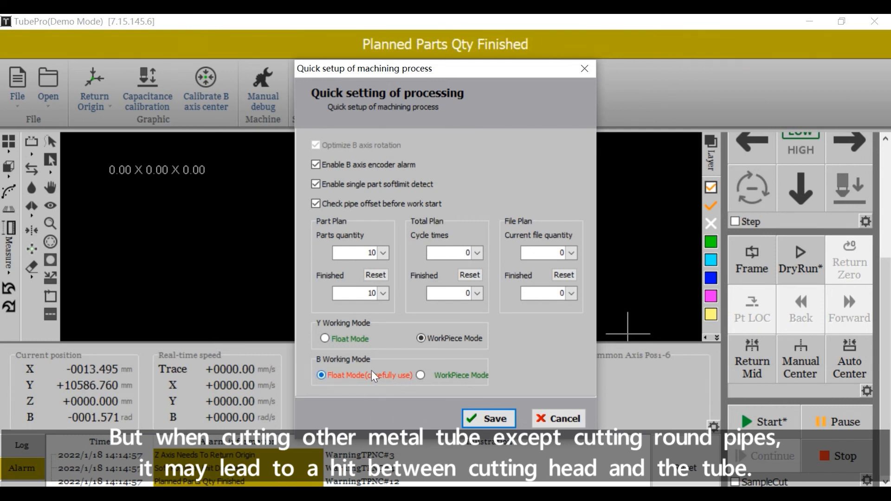
left_click(422, 375)
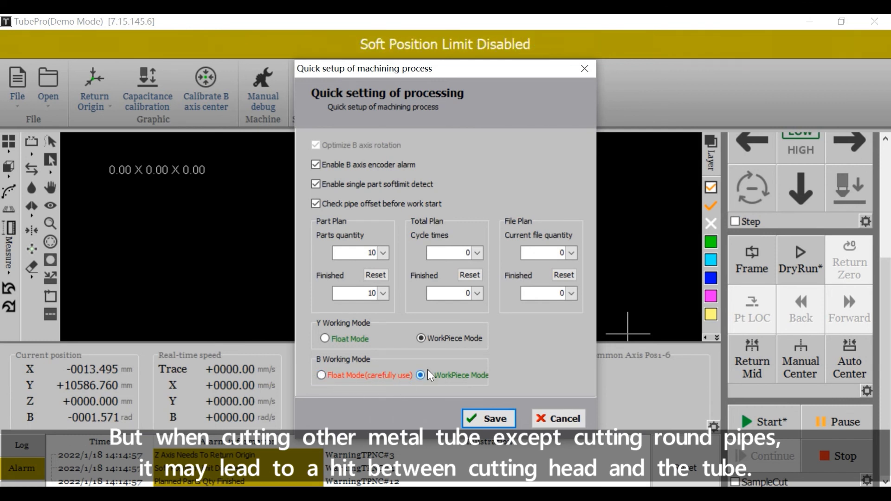